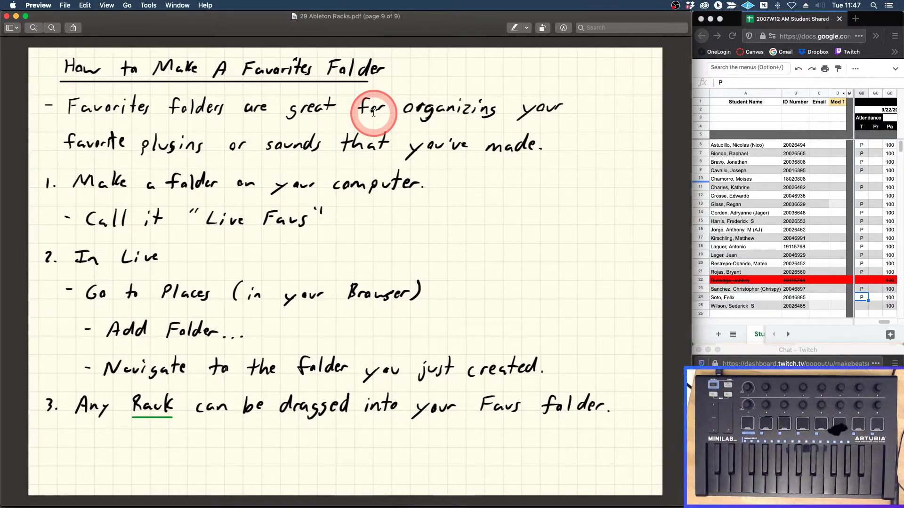
Switch to Finder and browse the Documents folder in a new window
{"action": "key", "text": "super+Tab"}
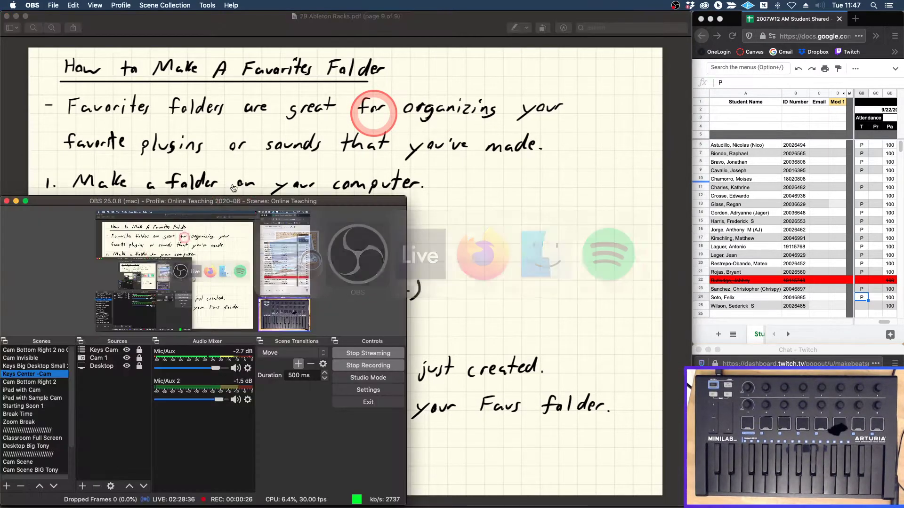
{"action": "left_click", "coordinate": [204, 166]}
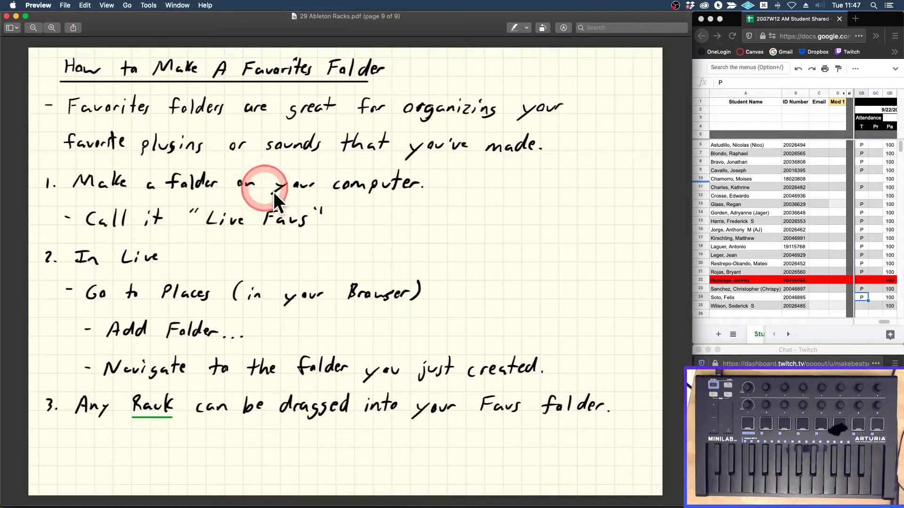
{"action": "key", "text": "super+Tab"}
{"action": "key", "text": "super+Tab"}
{"action": "key", "text": "super+Tab"}
{"action": "key", "text": "super+Tab"}
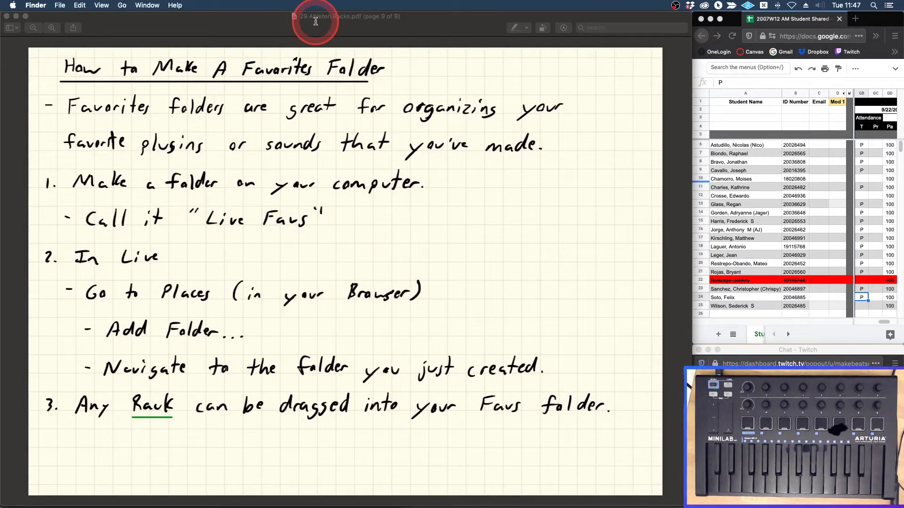
{"action": "key", "text": "super+n"}
{"action": "left_click", "coordinate": [153, 203]}
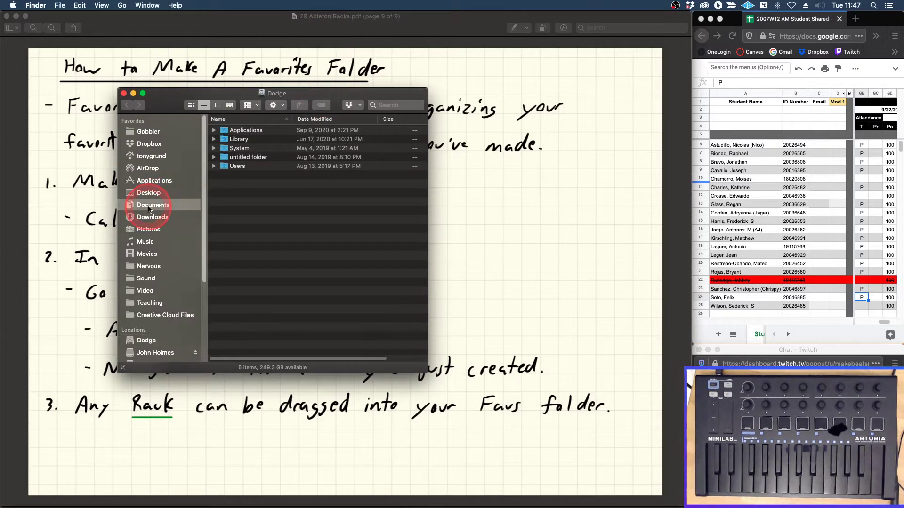
{"action": "scroll", "coordinate": [267, 198], "scroll_direction": "down", "scroll_amount": 5}
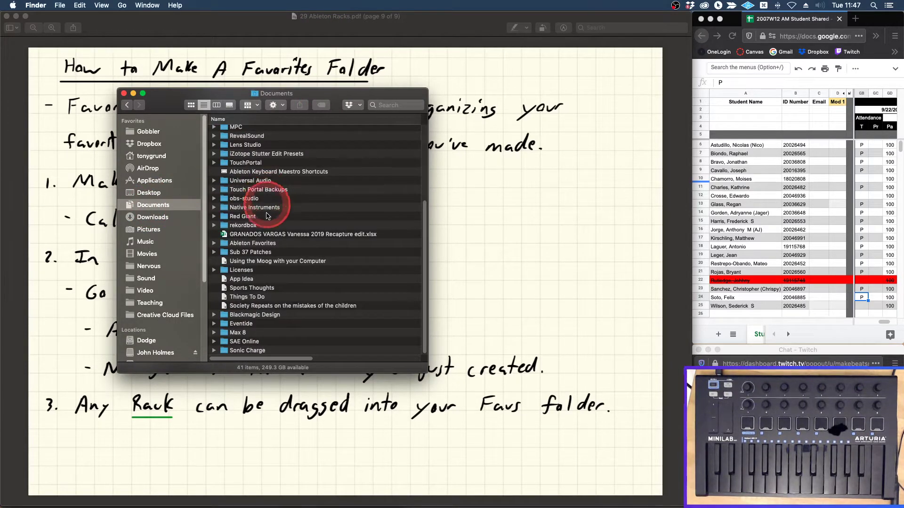
{"action": "scroll", "coordinate": [284, 302], "scroll_direction": "up", "scroll_amount": 2}
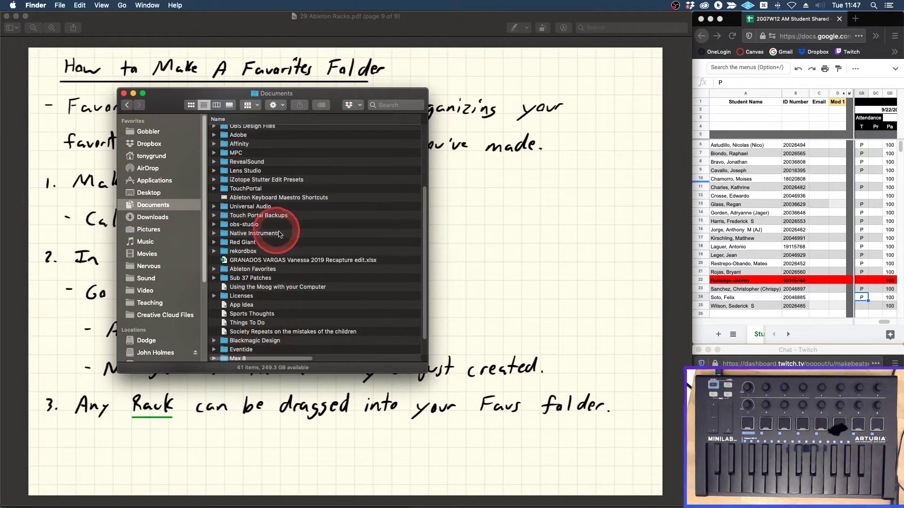
{"action": "scroll", "coordinate": [285, 188], "scroll_direction": "up", "scroll_amount": 5}
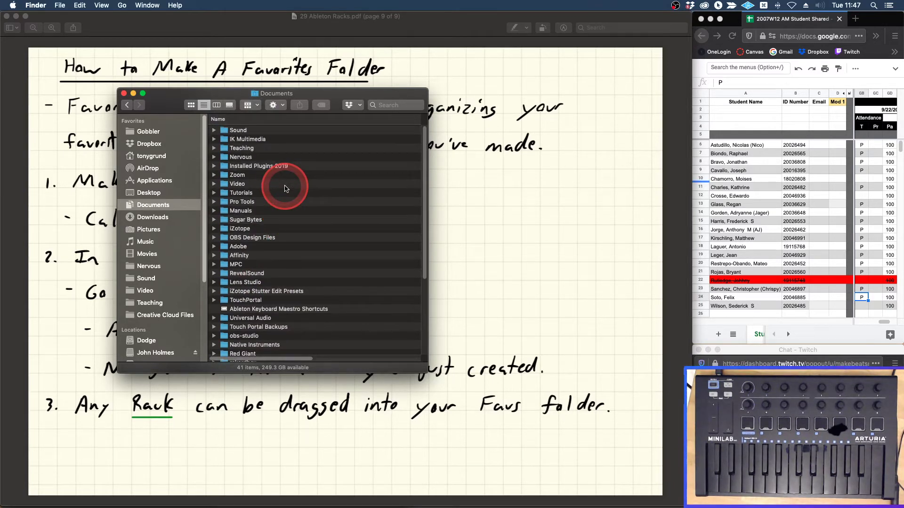
{"action": "scroll", "coordinate": [284, 188], "scroll_direction": "down", "scroll_amount": 6}
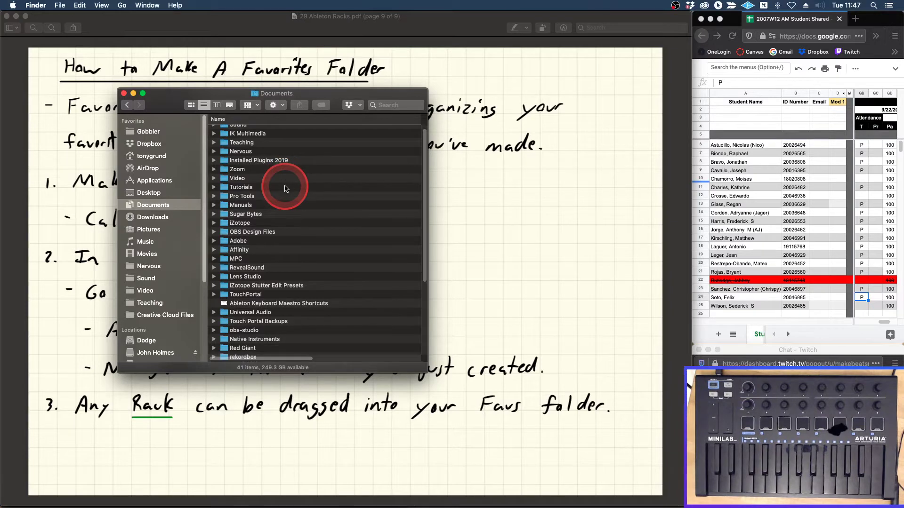
{"action": "scroll", "coordinate": [285, 189], "scroll_direction": "down", "scroll_amount": 1}
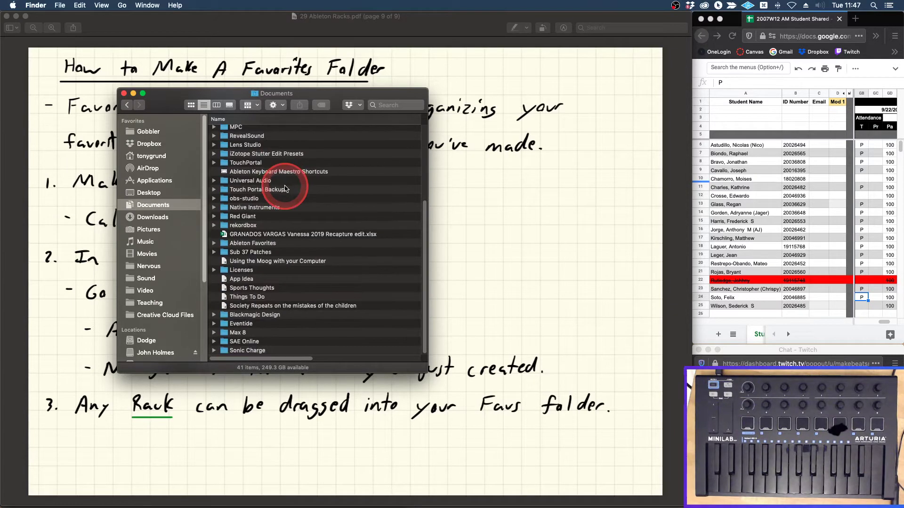
{"action": "left_click_drag", "start_coordinate": [182, 98], "coordinate": [295, 113]}
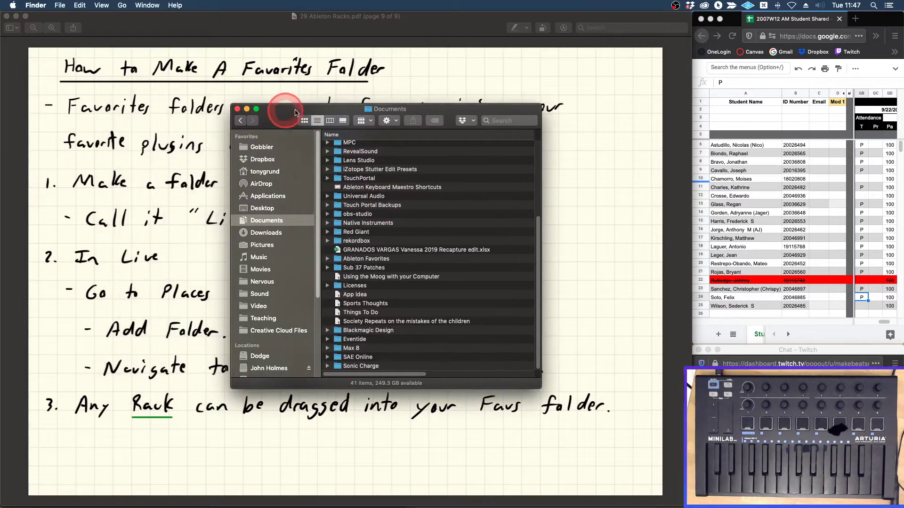
Switch to Ableton Live and reveal the Ableton Plug-ins place in Finder
{"action": "key", "text": "super+Tab"}
{"action": "key", "text": "super+Tab"}
{"action": "key", "text": "super+Tab"}
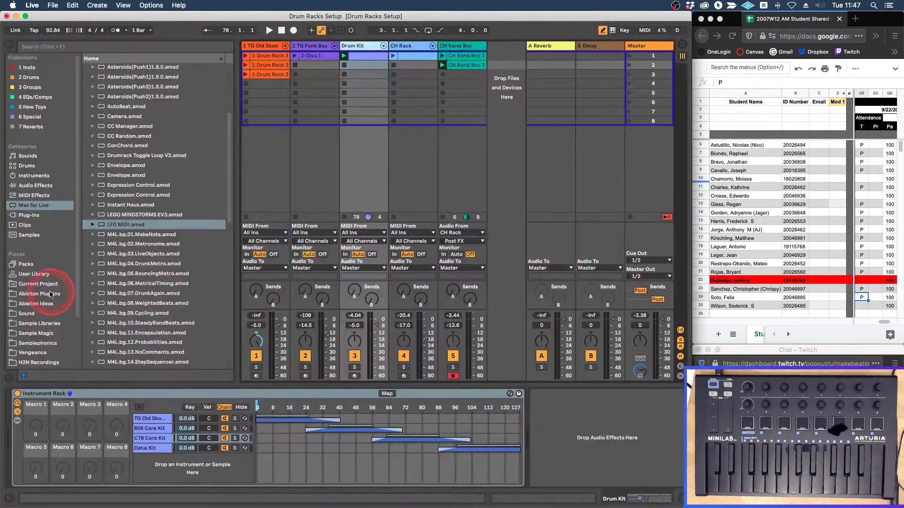
{"action": "left_click", "coordinate": [29, 294]}
{"action": "right_click", "coordinate": [29, 295]}
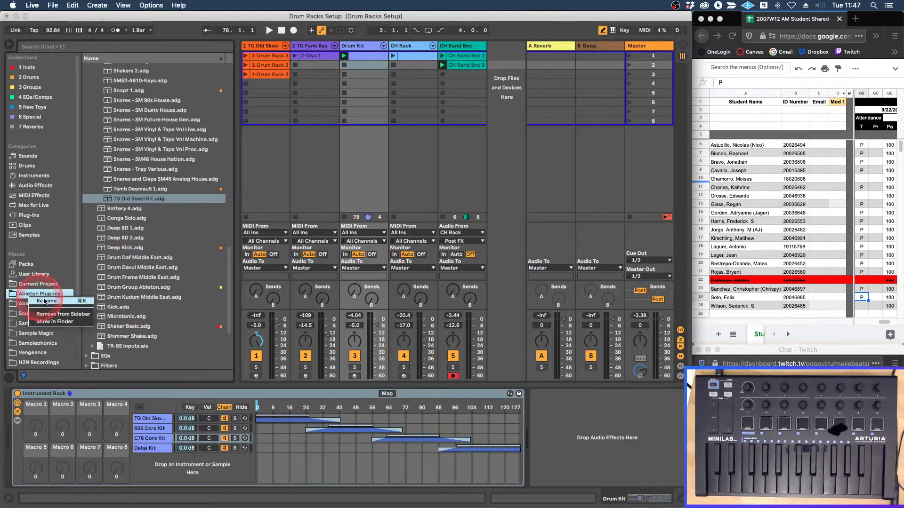
{"action": "left_click", "coordinate": [54, 321]}
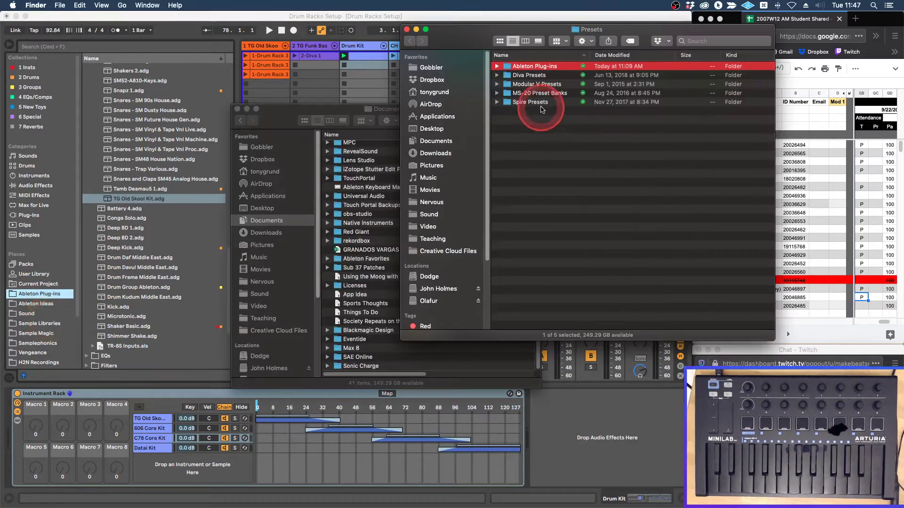
Show the contents of the Ableton Plug-ins folder as a list with the Max for Live DLC subfolder collapsed
{"action": "left_click_drag", "start_coordinate": [477, 39], "coordinate": [491, 73]}
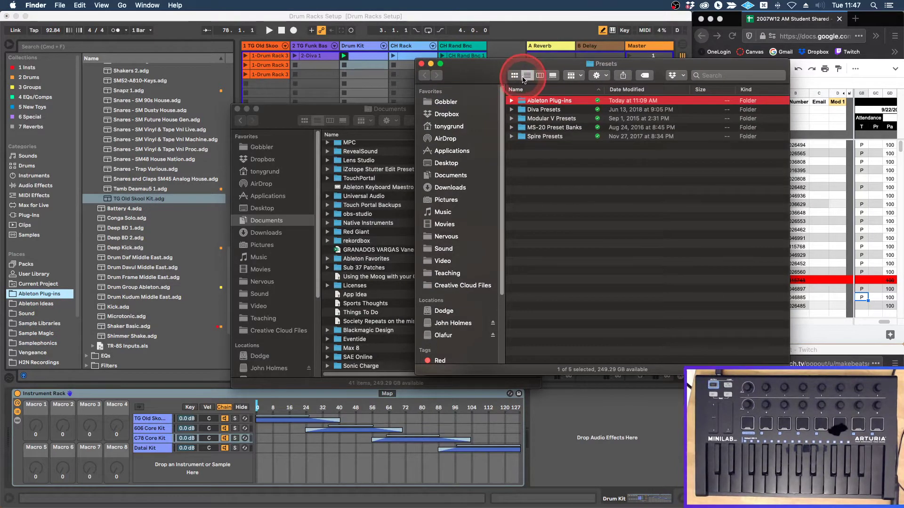
{"action": "left_click", "coordinate": [539, 76]}
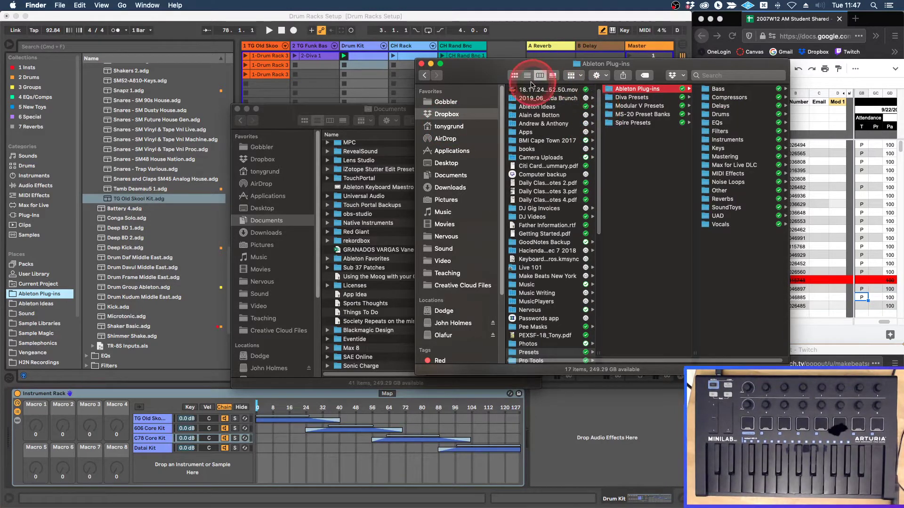
{"action": "left_click", "coordinate": [527, 76]}
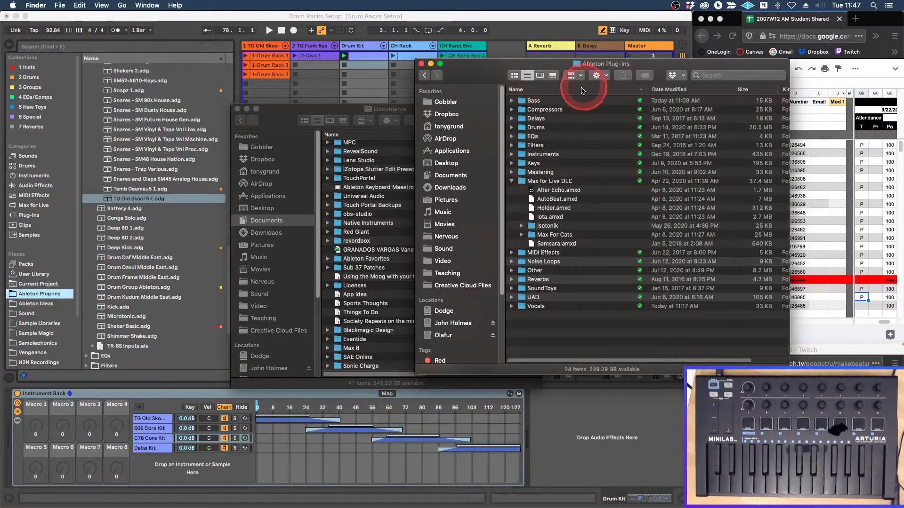
{"action": "left_click", "coordinate": [511, 181]}
Try to create a new folder named "Ableton Favorites" in the Documents folder
{"action": "left_click_drag", "start_coordinate": [297, 106], "coordinate": [244, 90]}
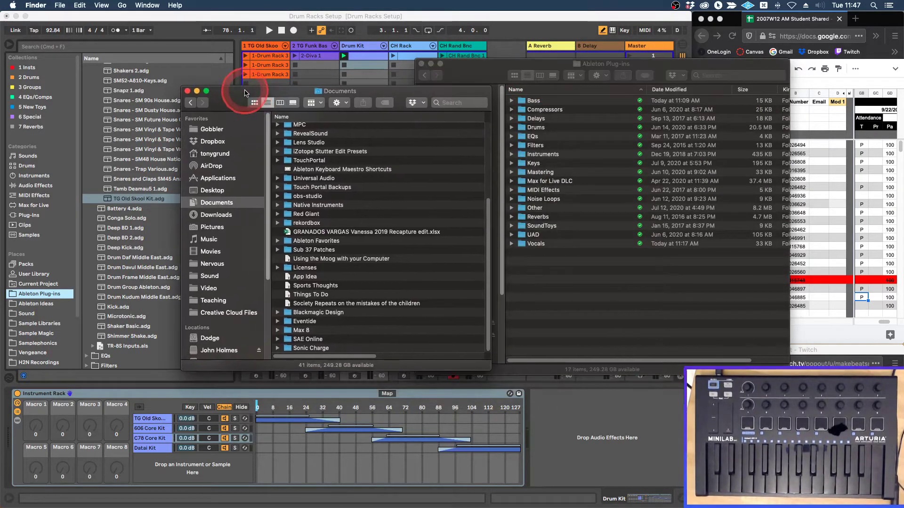
{"action": "right_click", "coordinate": [409, 161]}
{"action": "left_click", "coordinate": [393, 186]}
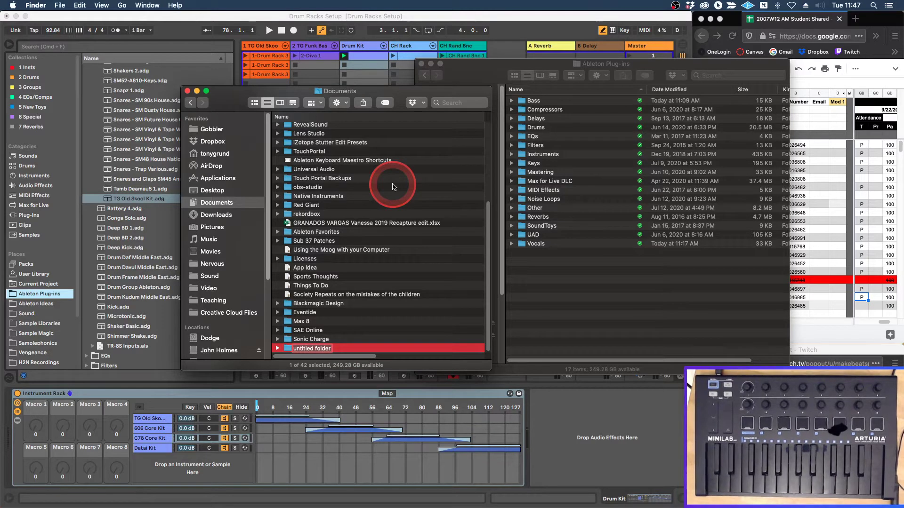
{"action": "type", "text": "Ableton Favorites"}
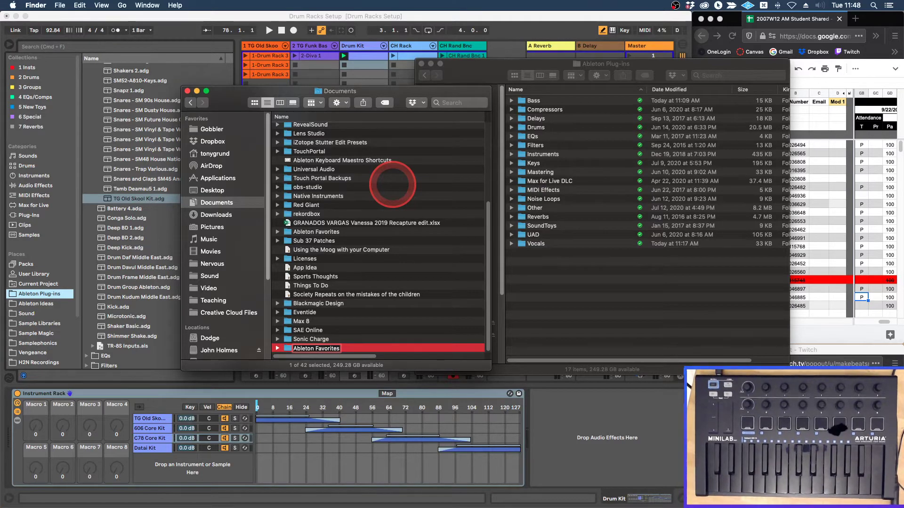
{"action": "key", "text": "Return"}
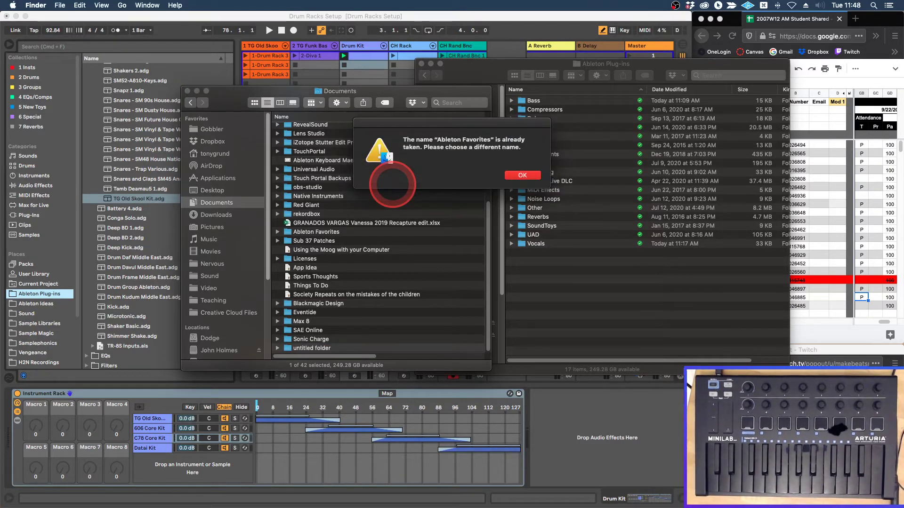
{"action": "left_click", "coordinate": [517, 176]}
{"action": "left_click", "coordinate": [354, 262]}
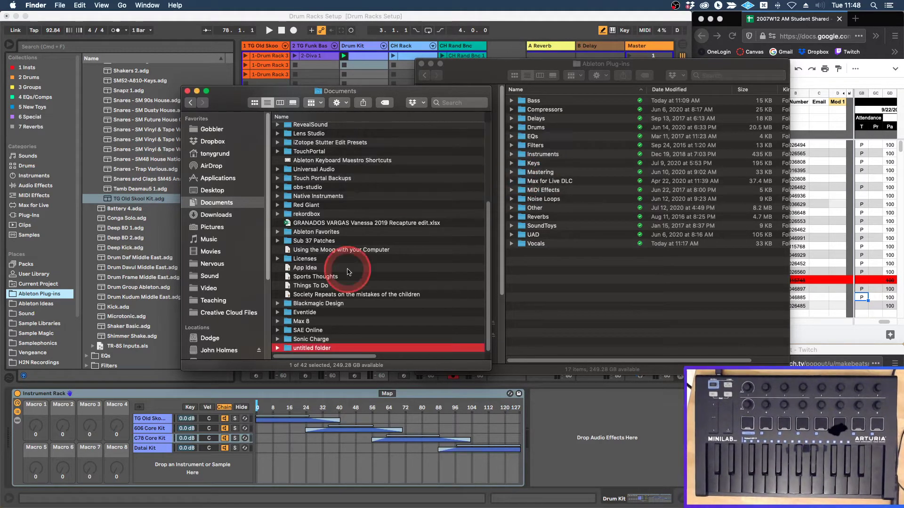
Sort the Documents folder by name and view the contents of the existing Ableton Favorites folder
{"action": "scroll", "coordinate": [348, 271], "scroll_direction": "up", "scroll_amount": 5}
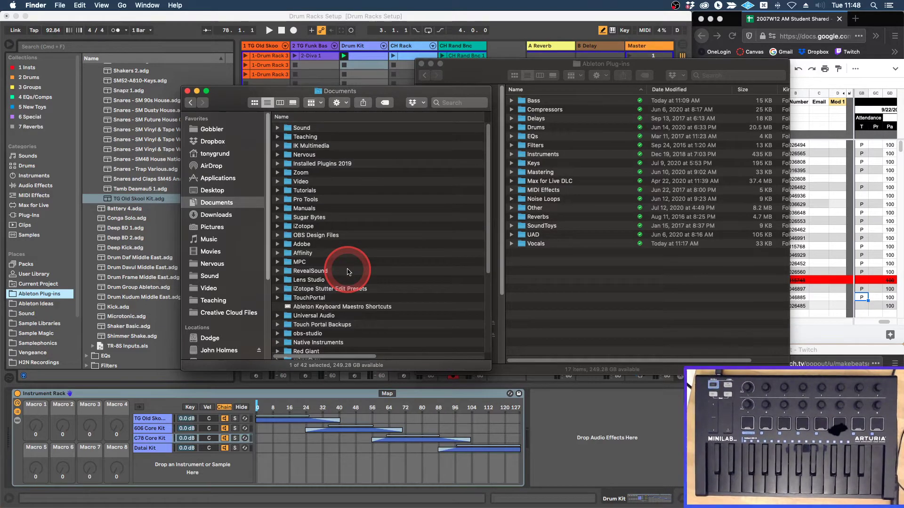
{"action": "left_click", "coordinate": [339, 117]}
{"action": "scroll", "coordinate": [351, 203], "scroll_direction": "up", "scroll_amount": 5}
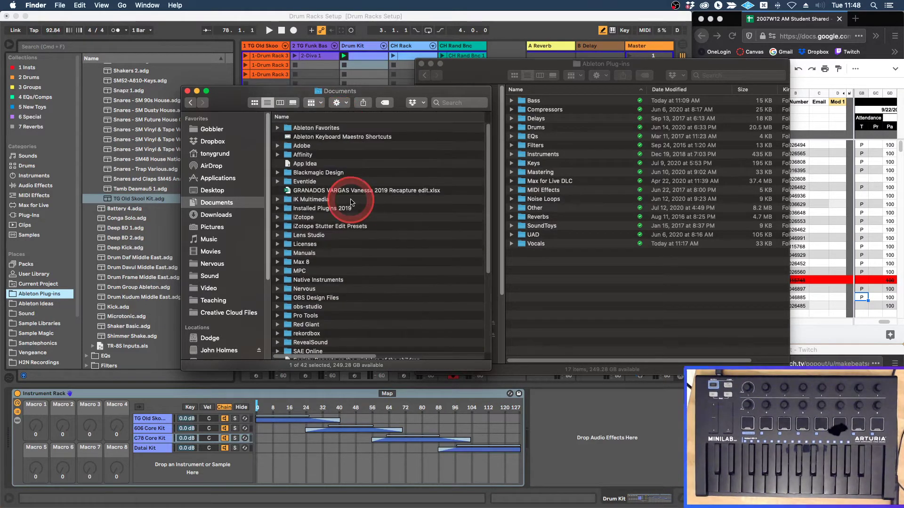
{"action": "double_click", "coordinate": [323, 127]}
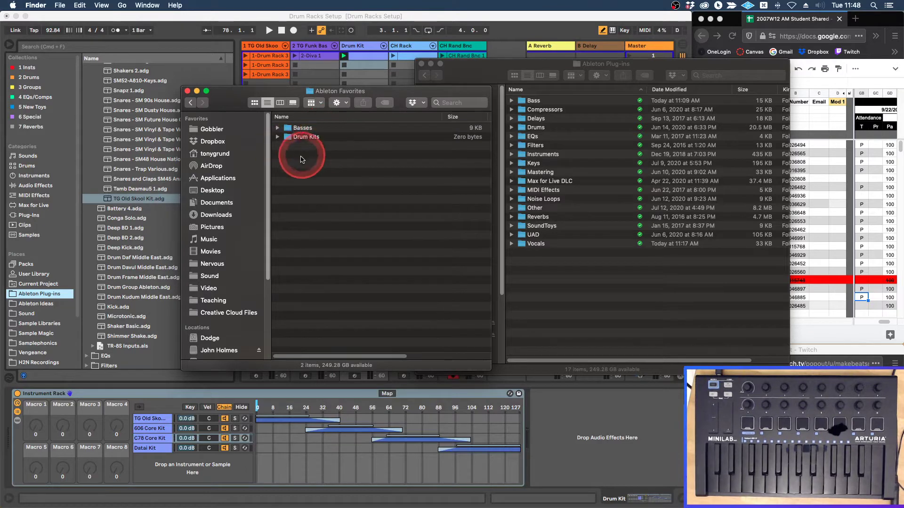
{"action": "left_click", "coordinate": [191, 102]}
Delete the untitled folder from the Documents folder
{"action": "scroll", "coordinate": [327, 338], "scroll_direction": "down", "scroll_amount": 5}
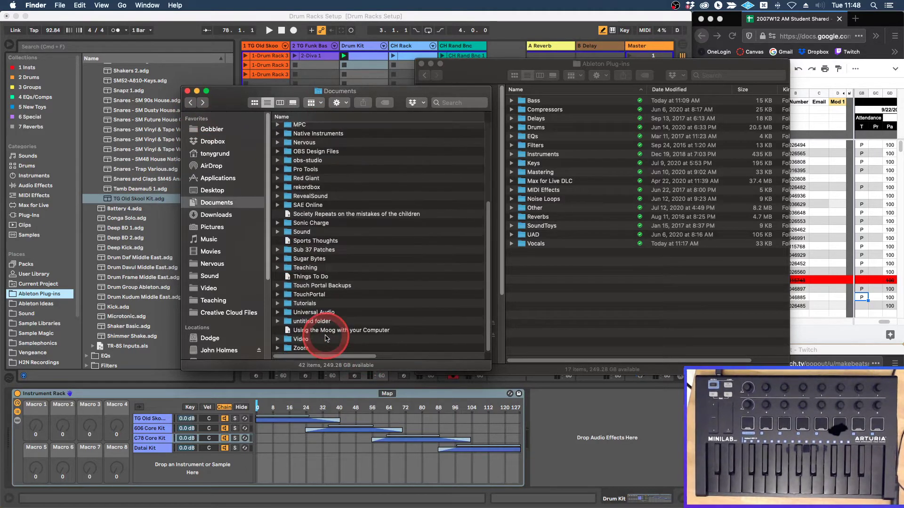
{"action": "scroll", "coordinate": [336, 320], "scroll_direction": "up", "scroll_amount": 5}
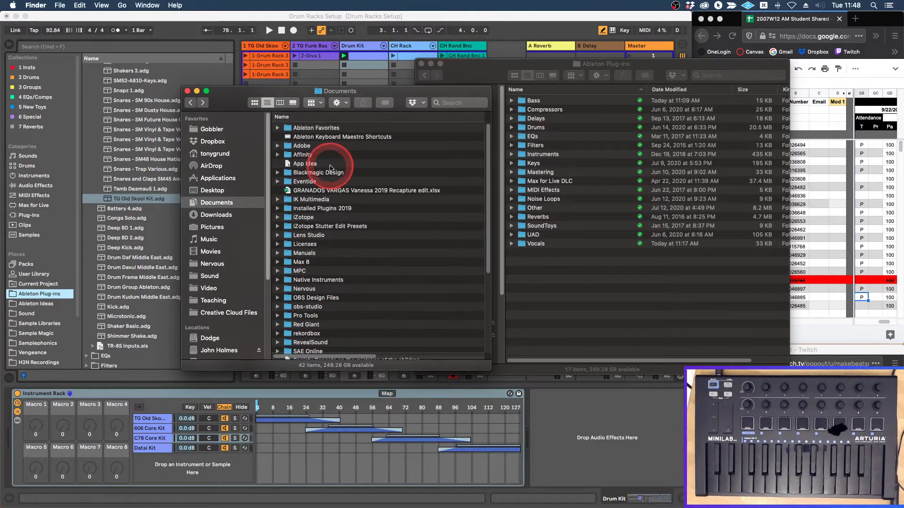
{"action": "scroll", "coordinate": [331, 169], "scroll_direction": "down", "scroll_amount": 5}
{"action": "left_click", "coordinate": [310, 321]}
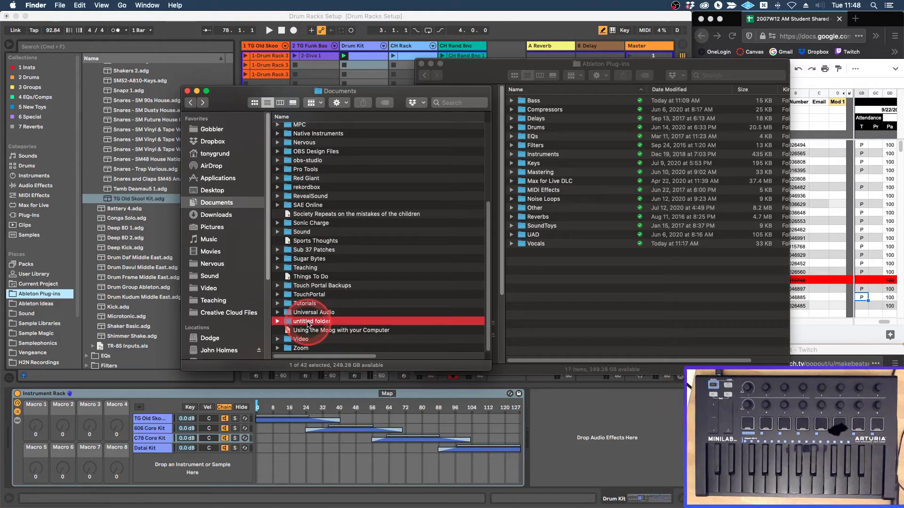
{"action": "scroll", "coordinate": [323, 329], "scroll_direction": "up", "scroll_amount": 10}
{"action": "key", "text": "super+BackSpace"}
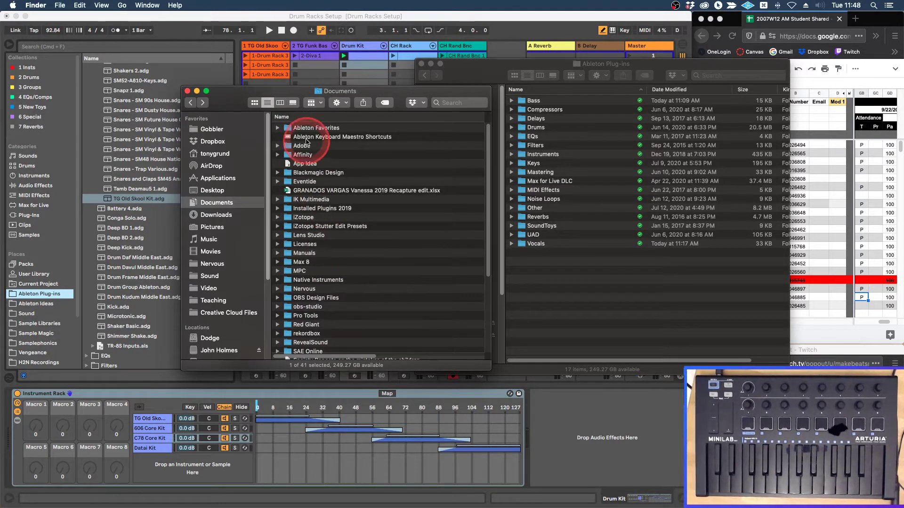
Select the Ableton Favorites folder in Documents and switch back to Ableton Live
{"action": "left_click", "coordinate": [285, 127]}
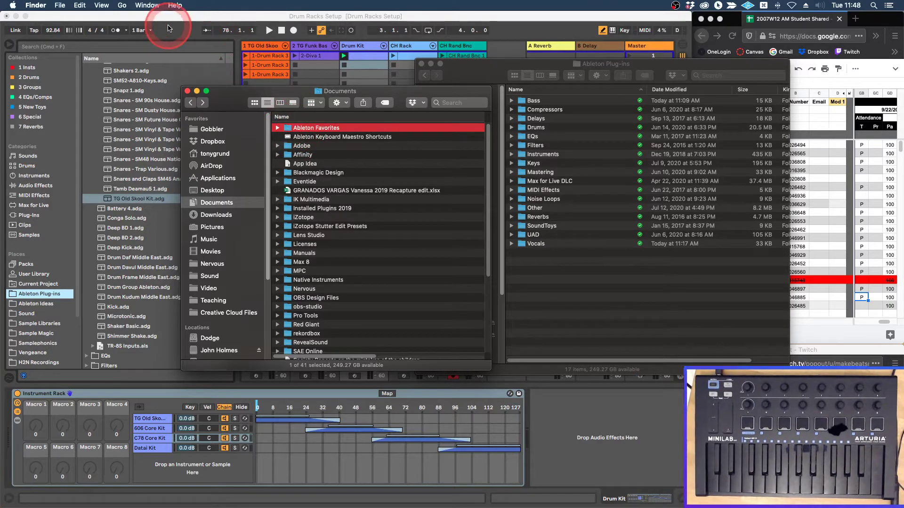
{"action": "left_click", "coordinate": [164, 22]}
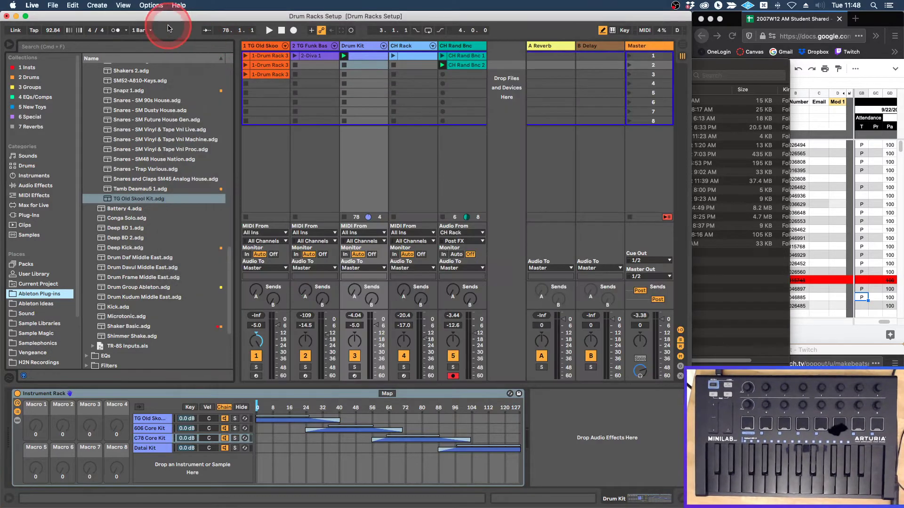
{"action": "left_click", "coordinate": [153, 172]}
{"action": "key", "text": "super+BackSpace"}
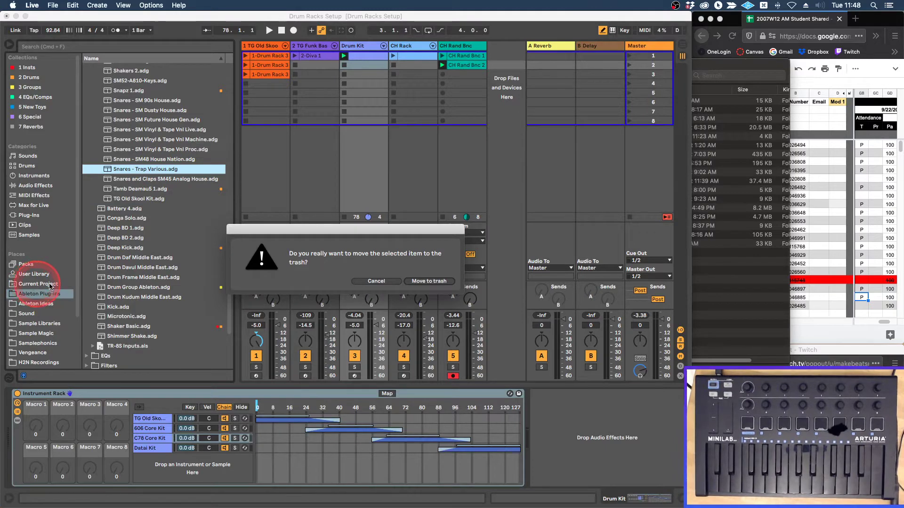
{"action": "left_click", "coordinate": [381, 281]}
Add the Ableton Favorites folder from Documents to the browser's Places
{"action": "scroll", "coordinate": [40, 303], "scroll_direction": "down", "scroll_amount": 3}
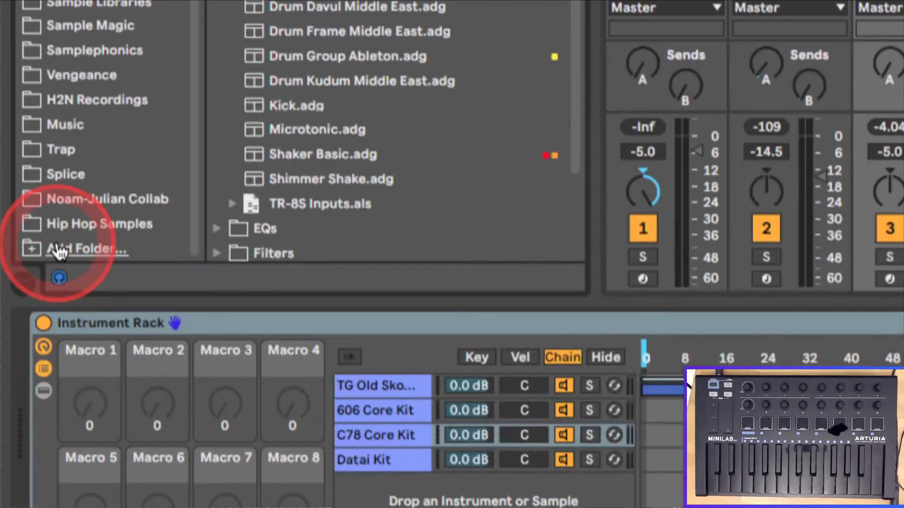
{"action": "left_click", "coordinate": [59, 250]}
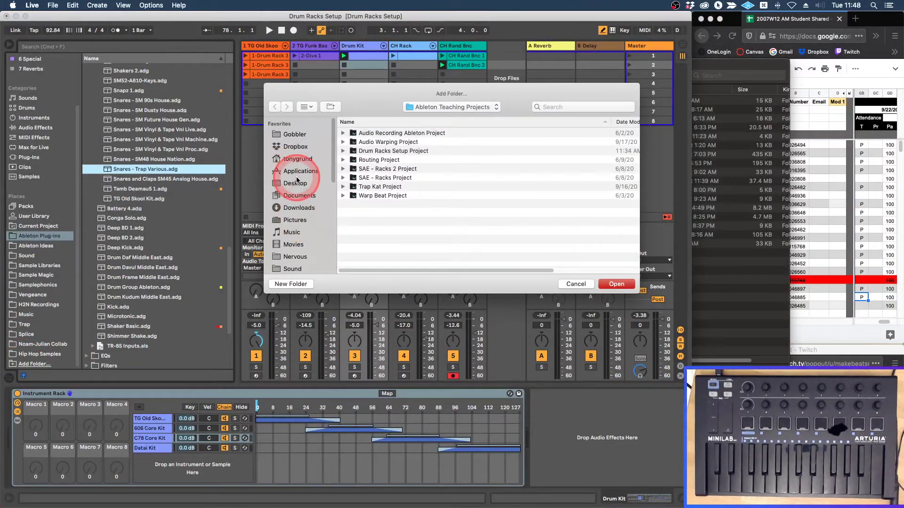
{"action": "left_click", "coordinate": [298, 197]}
{"action": "left_click", "coordinate": [374, 131]}
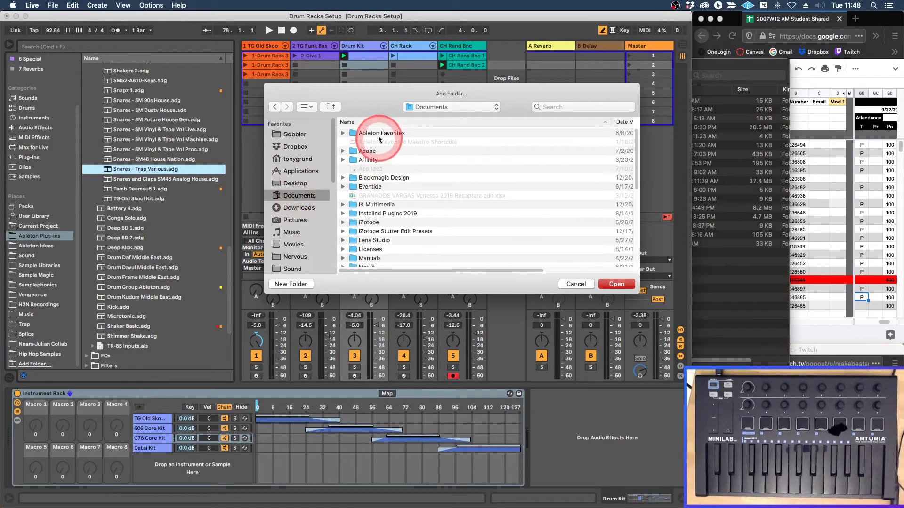
{"action": "left_click", "coordinate": [607, 285]}
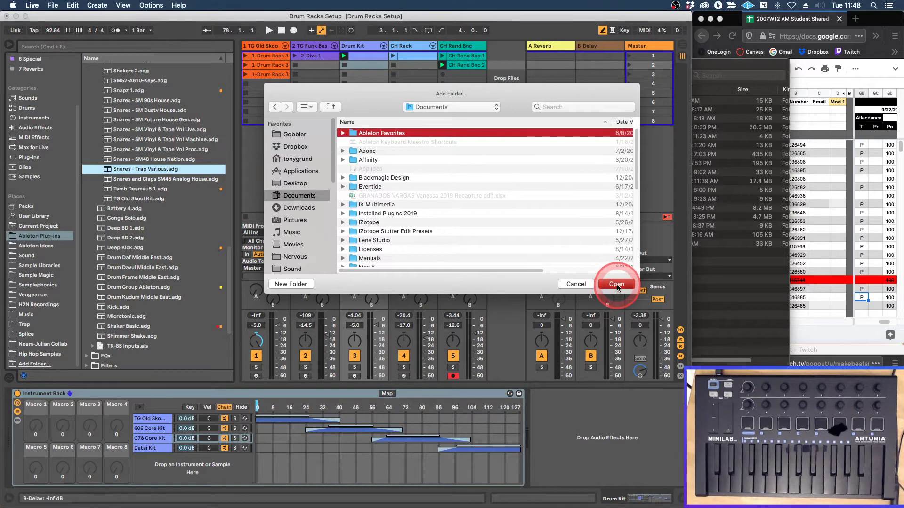
Open the Ableton Favorites folder in Places and check its Basses and Drum Kits subfolders
{"action": "scroll", "coordinate": [50, 311], "scroll_direction": "up", "scroll_amount": 3}
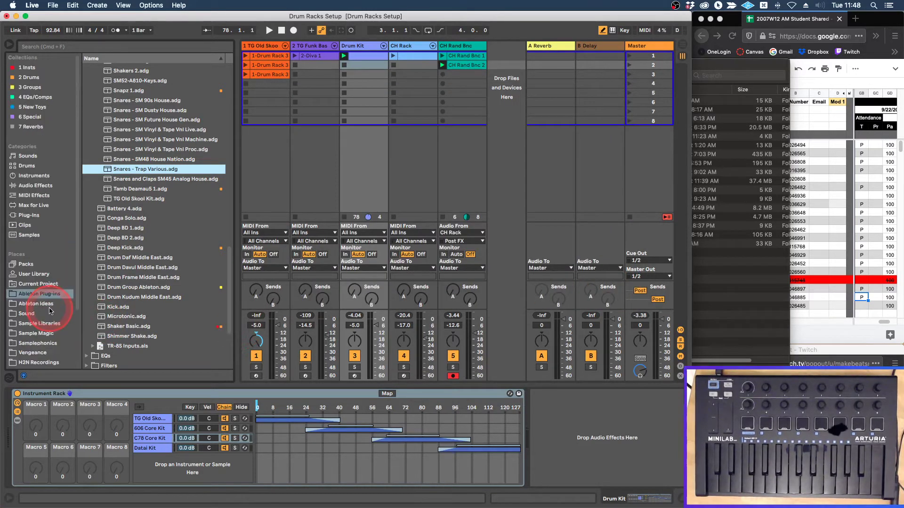
{"action": "scroll", "coordinate": [50, 310], "scroll_direction": "down", "scroll_amount": 4}
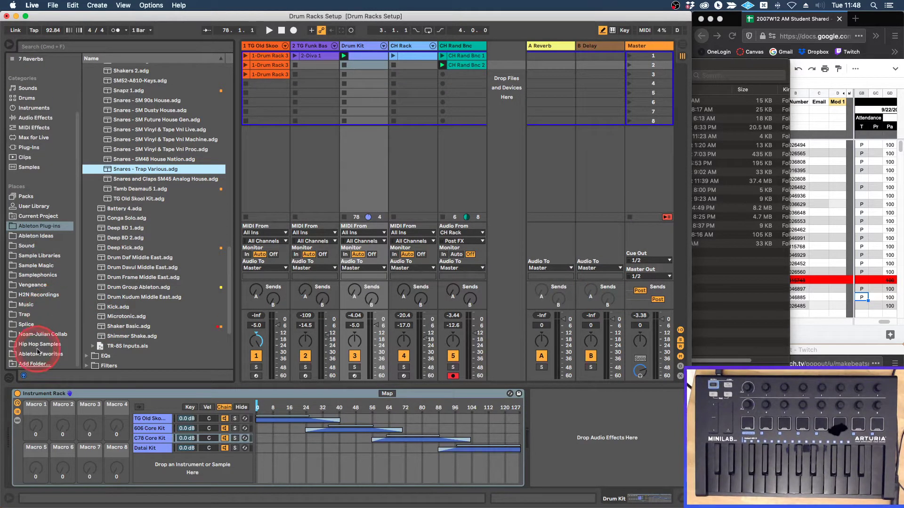
{"action": "left_click", "coordinate": [37, 354]}
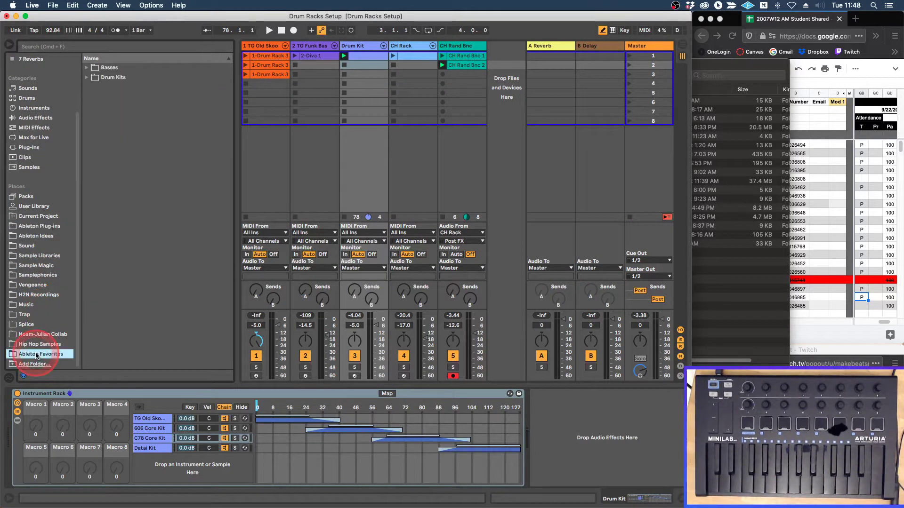
{"action": "left_click", "coordinate": [86, 69]}
{"action": "left_click", "coordinate": [86, 68]}
{"action": "left_click", "coordinate": [86, 78]}
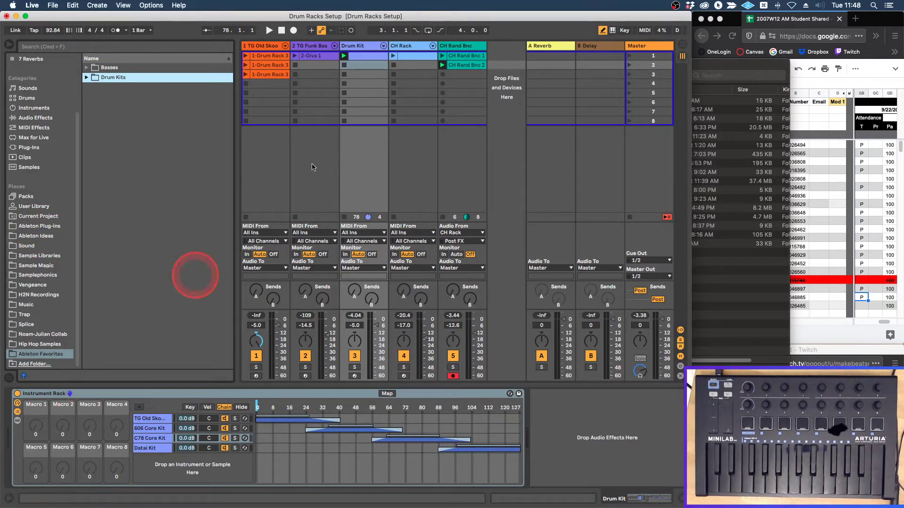
Save the TG Random CH Rhythm rack from the CH Rack track as a preset in the User Library
{"action": "left_click", "coordinate": [406, 46]}
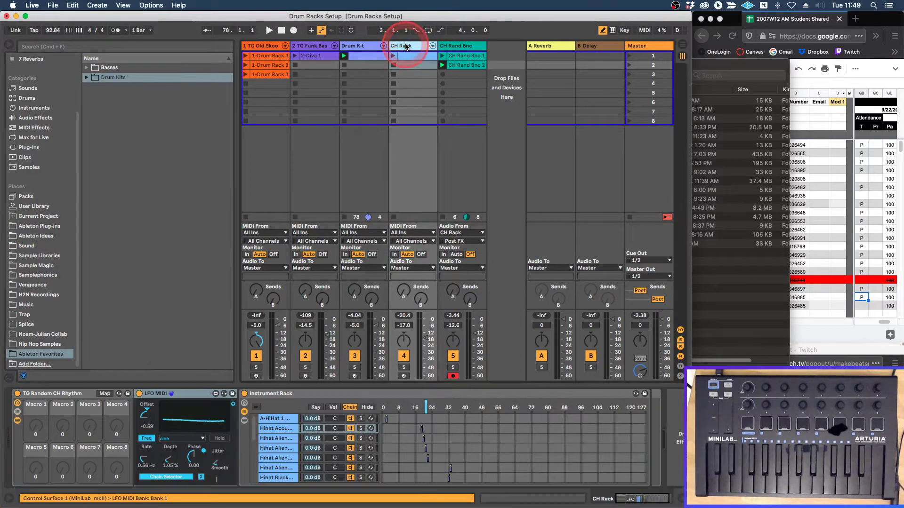
{"action": "left_click", "coordinate": [47, 398]}
{"action": "left_click", "coordinate": [127, 394]}
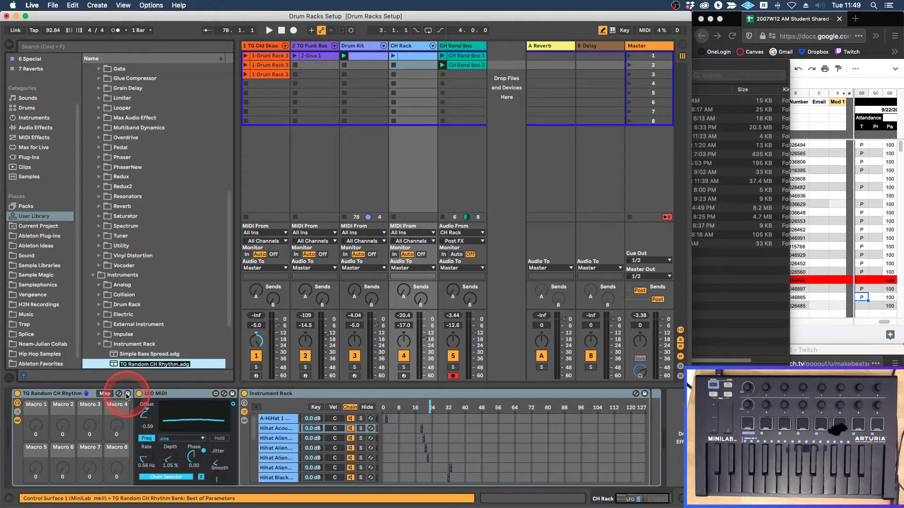
Move TG Random CH Rhythm.adg from the User Library into the Drum Kits folder inside Ableton Favorites
{"action": "scroll", "coordinate": [148, 322], "scroll_direction": "down", "scroll_amount": 3}
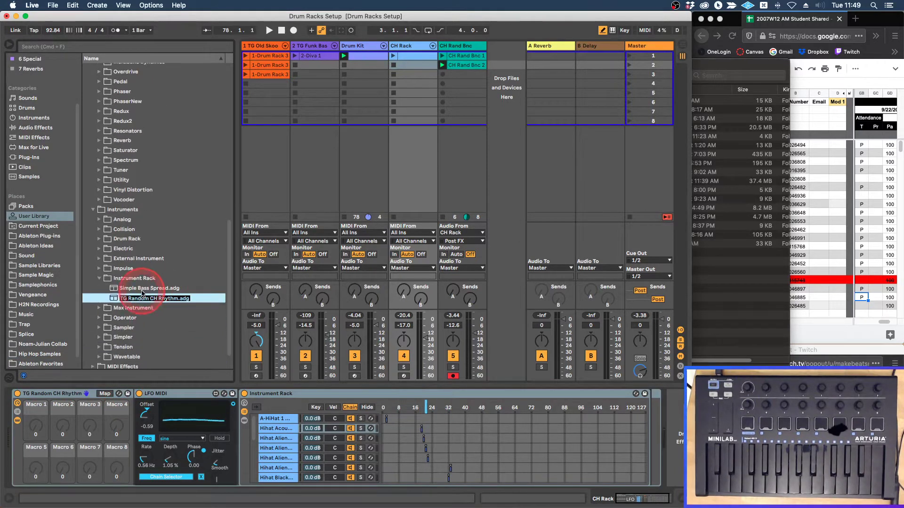
{"action": "scroll", "coordinate": [142, 288], "scroll_direction": "down", "scroll_amount": 1}
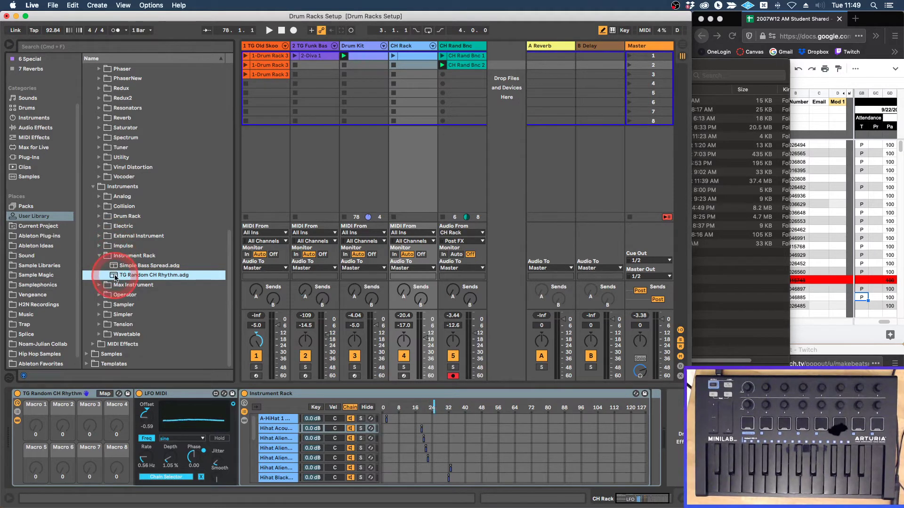
{"action": "scroll", "coordinate": [41, 303], "scroll_direction": "down", "scroll_amount": 1}
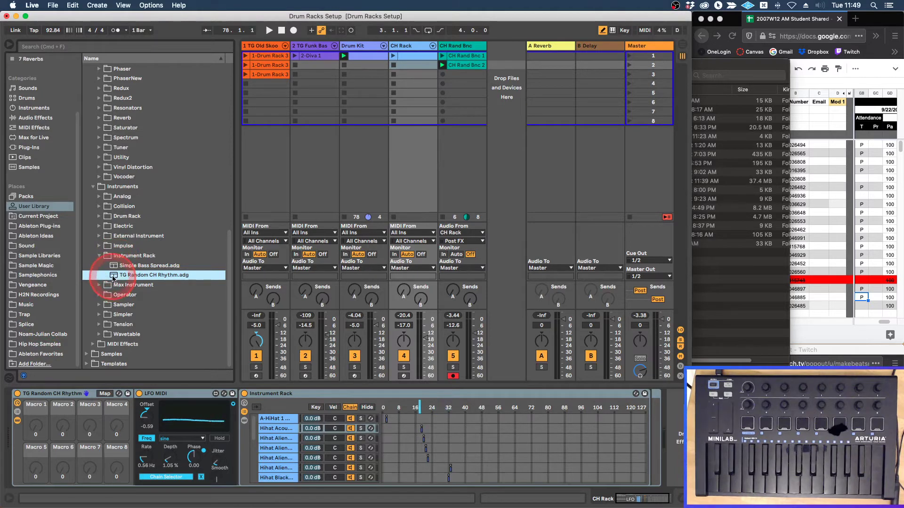
{"action": "left_click_drag", "start_coordinate": [113, 279], "coordinate": [44, 357]}
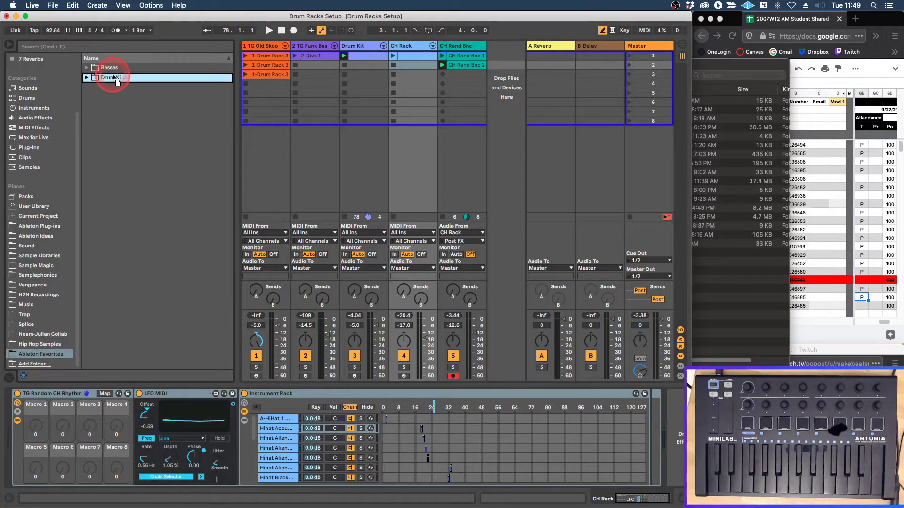
{"action": "left_click_drag", "start_coordinate": [114, 78], "coordinate": [115, 77]}
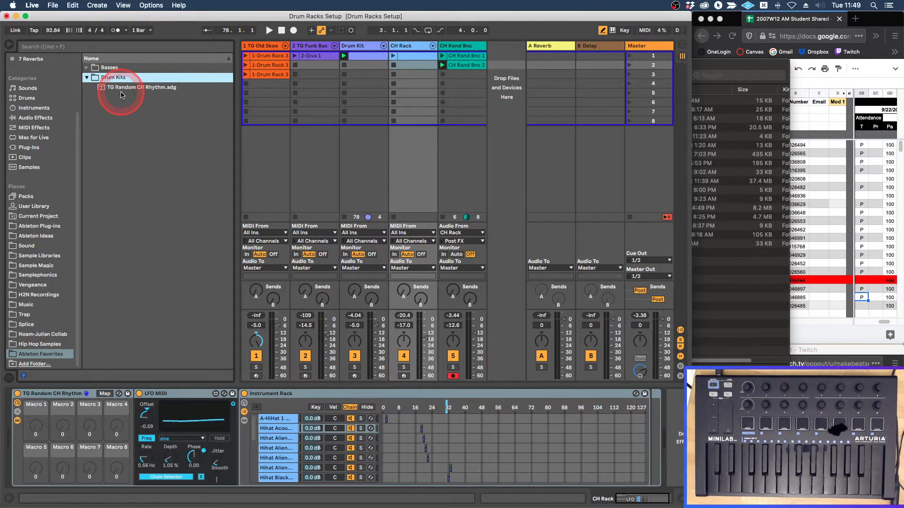
Switch to Finder, bring the Ableton Plug-ins window forward and look through its Drums folder
{"action": "key", "text": "super+Tab"}
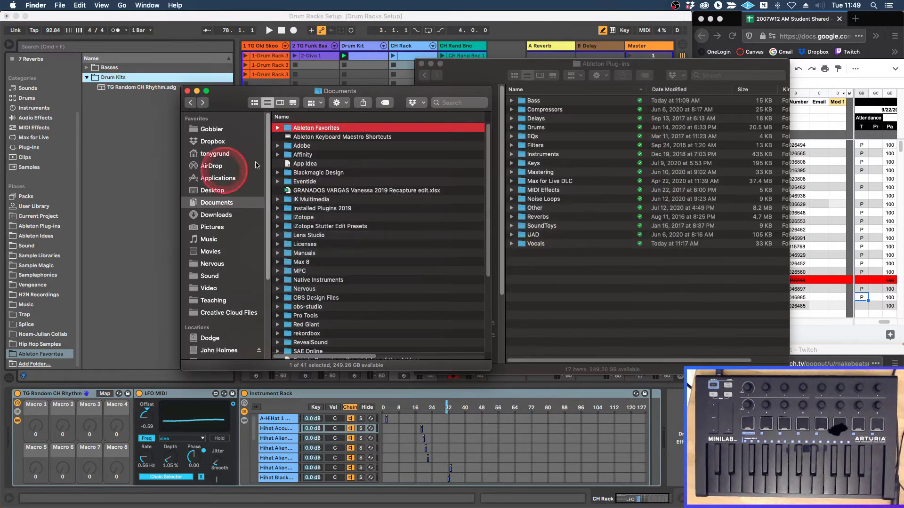
{"action": "left_click", "coordinate": [480, 69]}
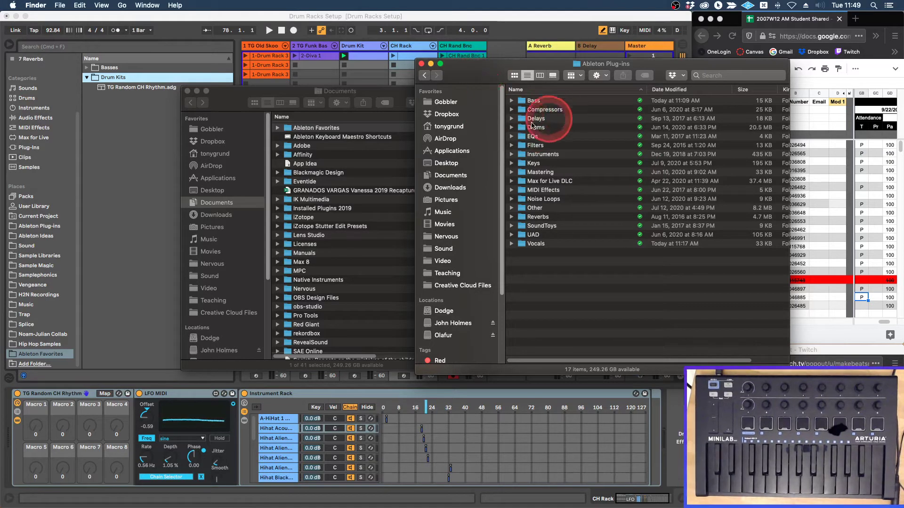
{"action": "left_click_drag", "start_coordinate": [489, 66], "coordinate": [499, 33]}
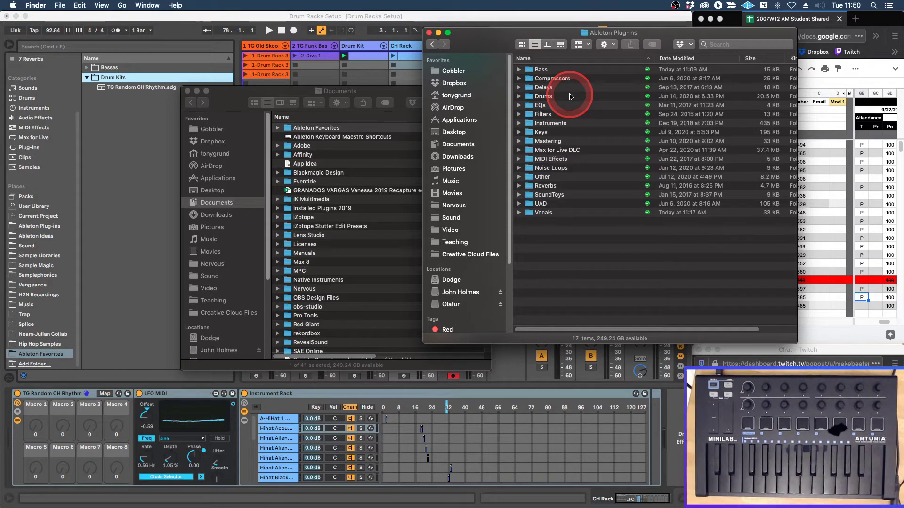
{"action": "left_click", "coordinate": [519, 96]}
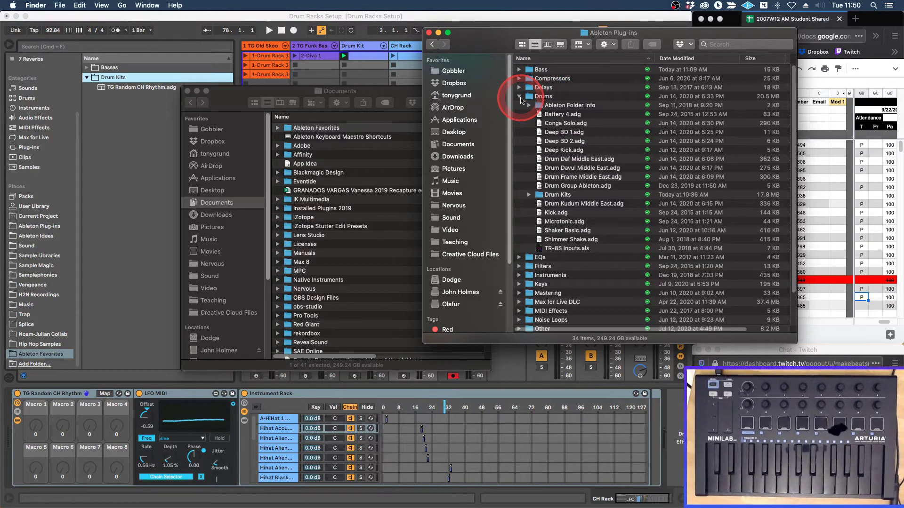
{"action": "left_click", "coordinate": [520, 97]}
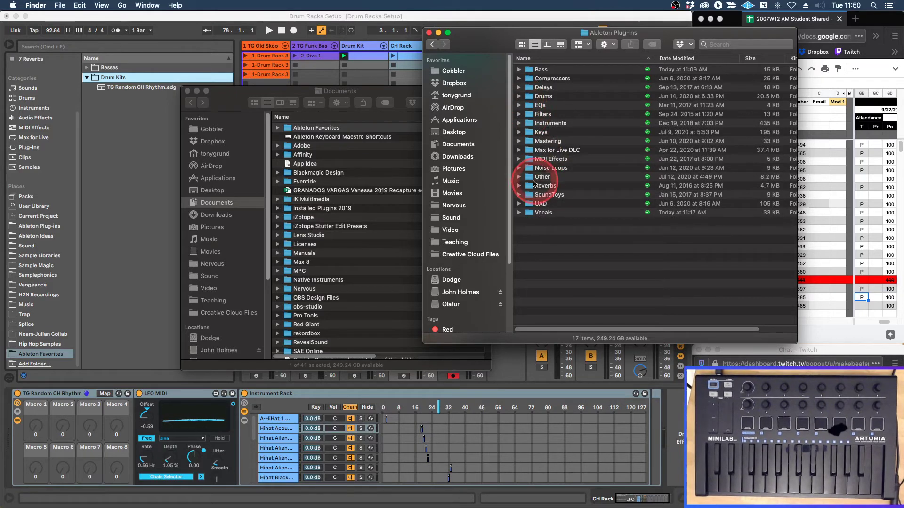
Examine the racks stored in the Other folder of Ableton Plug-ins, including Basic Track Glue.adg and Drum Group.adg
{"action": "left_click", "coordinate": [530, 178]}
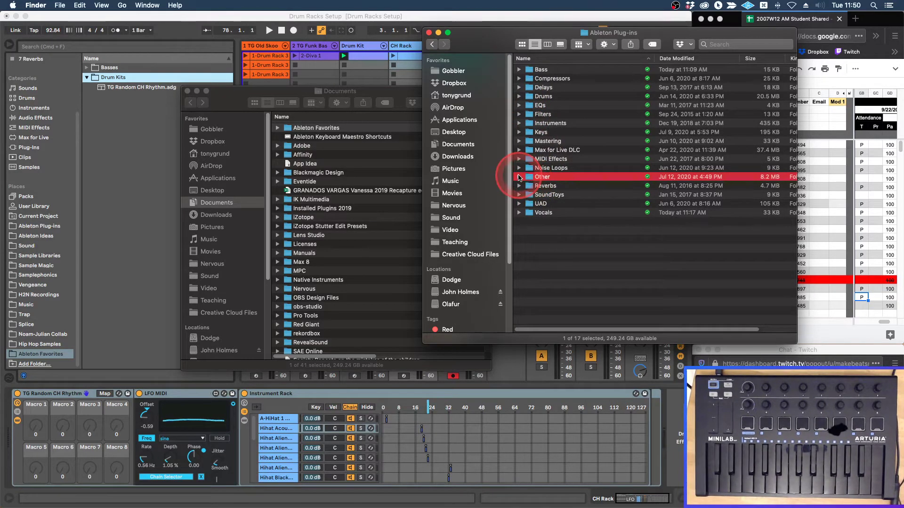
{"action": "left_click", "coordinate": [519, 177]}
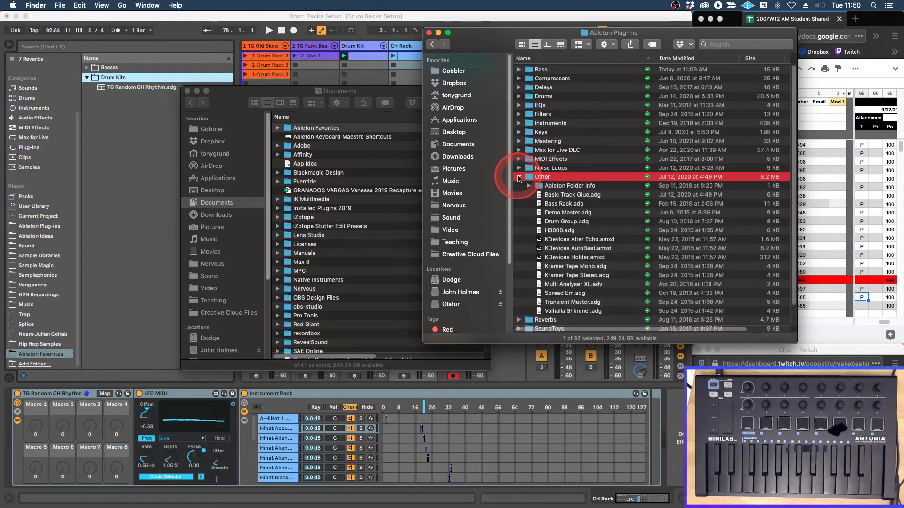
{"action": "left_click", "coordinate": [558, 196]}
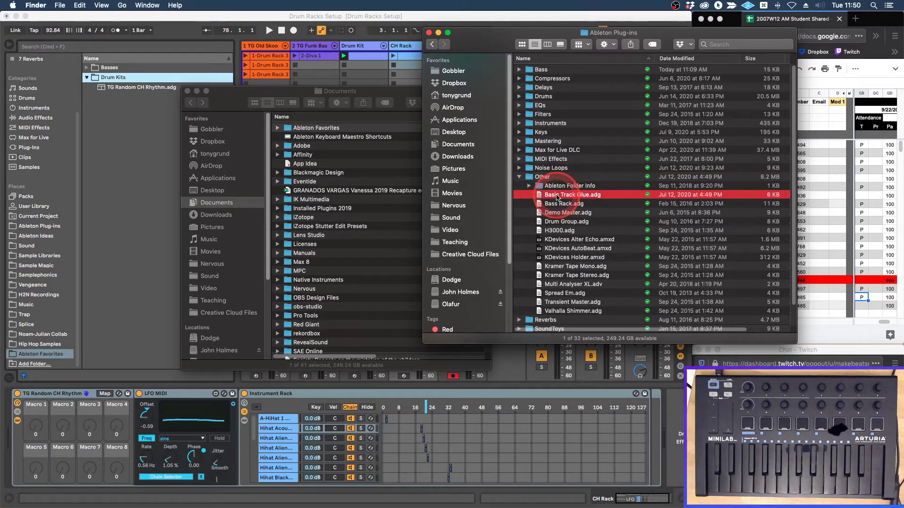
{"action": "left_click", "coordinate": [549, 223]}
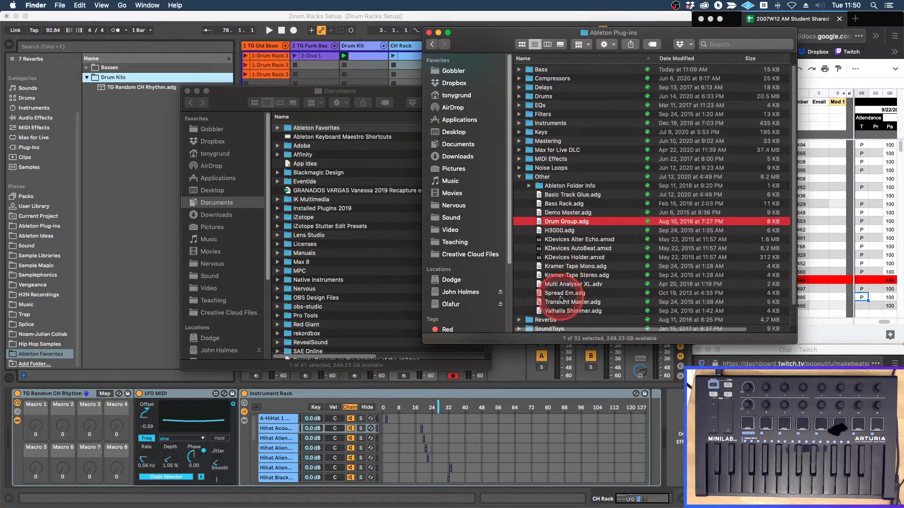
Switch back to Ableton Live, view the Groups collection and select Demo Master Ableton.adg
{"action": "left_click", "coordinate": [219, 30]}
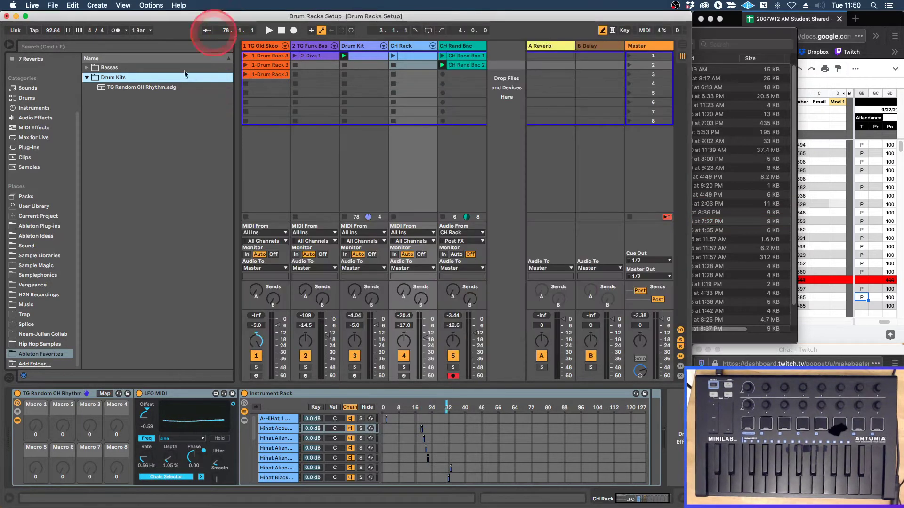
{"action": "scroll", "coordinate": [56, 139], "scroll_direction": "up", "scroll_amount": 3}
{"action": "left_click", "coordinate": [33, 87]}
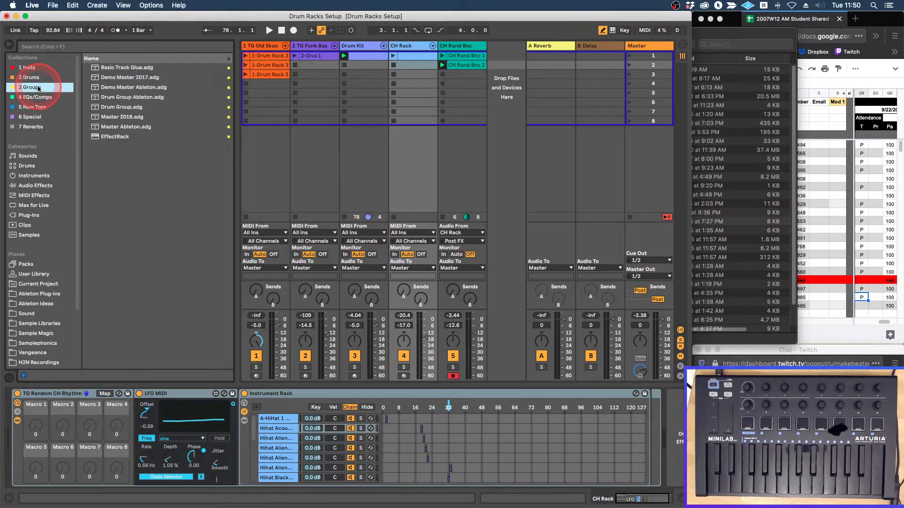
{"action": "left_click", "coordinate": [121, 88]}
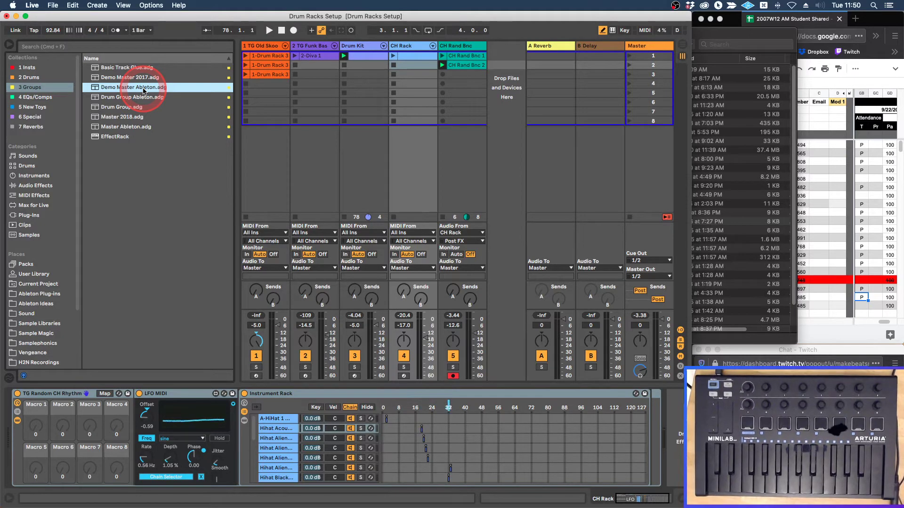
{"action": "key", "text": "super+Tab"}
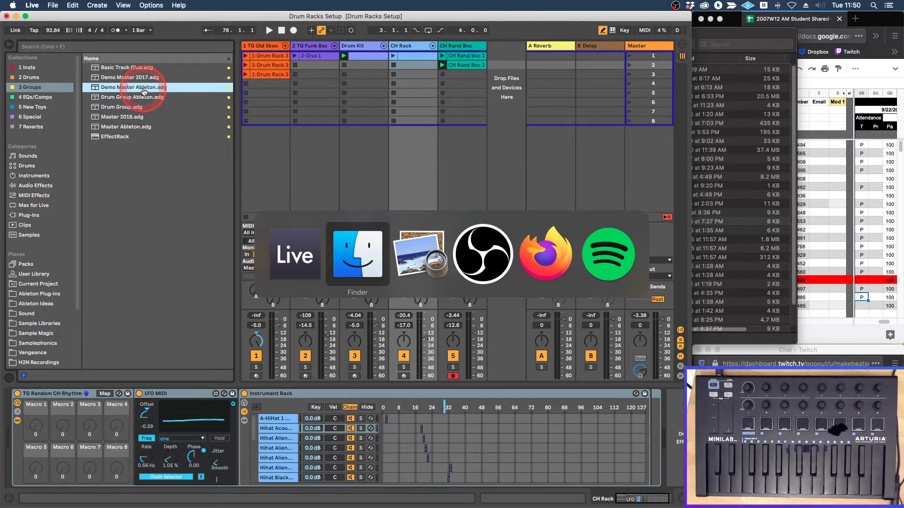
{"action": "key", "text": "super+Tab"}
{"action": "key", "text": "super+Tab"}
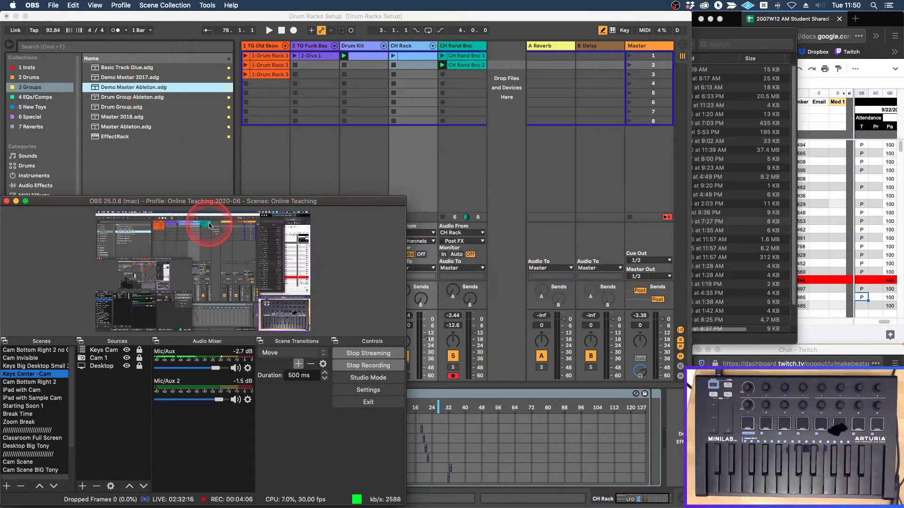
{"action": "left_click", "coordinate": [390, 149]}
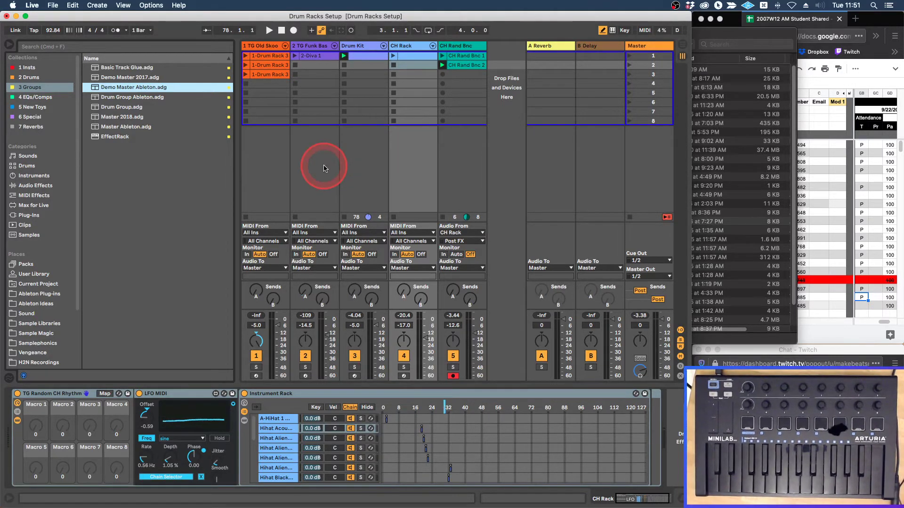
{"action": "key", "text": "super+Tab"}
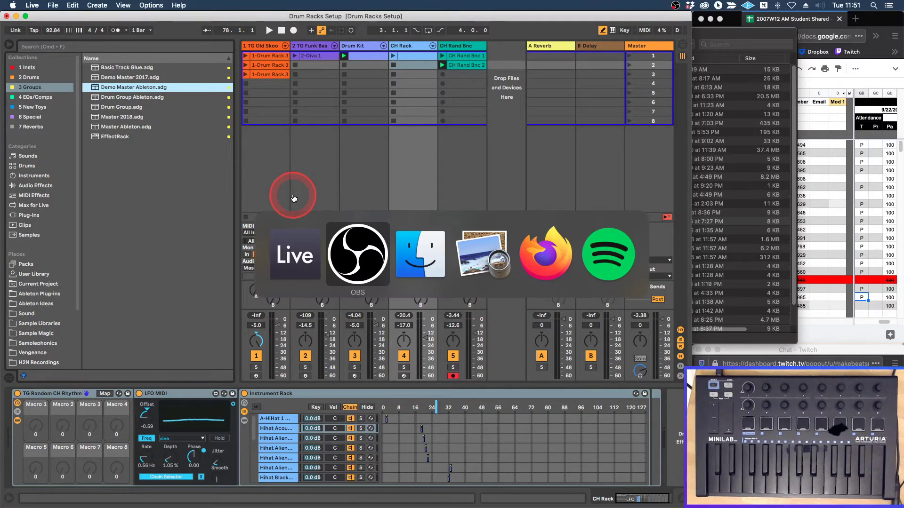
{"action": "key", "text": "super+shift+Tab"}
Create a new folder named Synth Leads inside the Ableton Favorites place
{"action": "scroll", "coordinate": [57, 282], "scroll_direction": "down", "scroll_amount": 3}
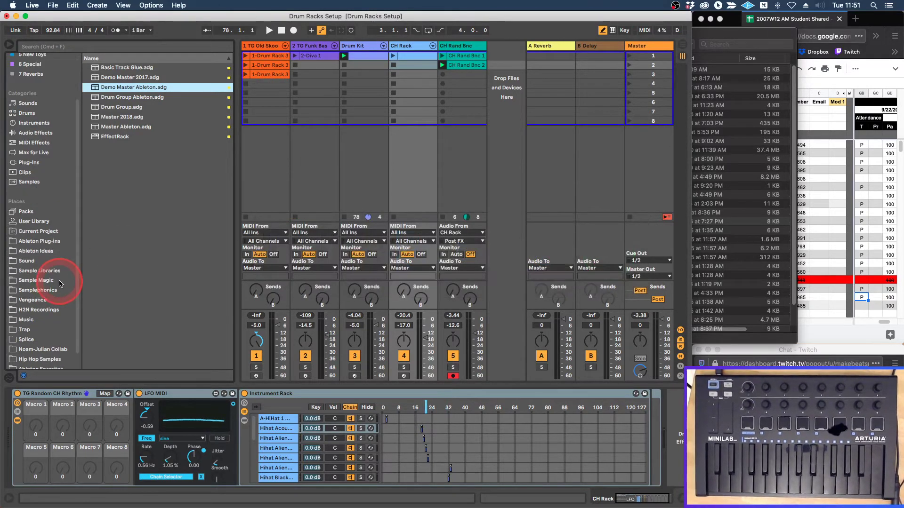
{"action": "left_click", "coordinate": [39, 354]}
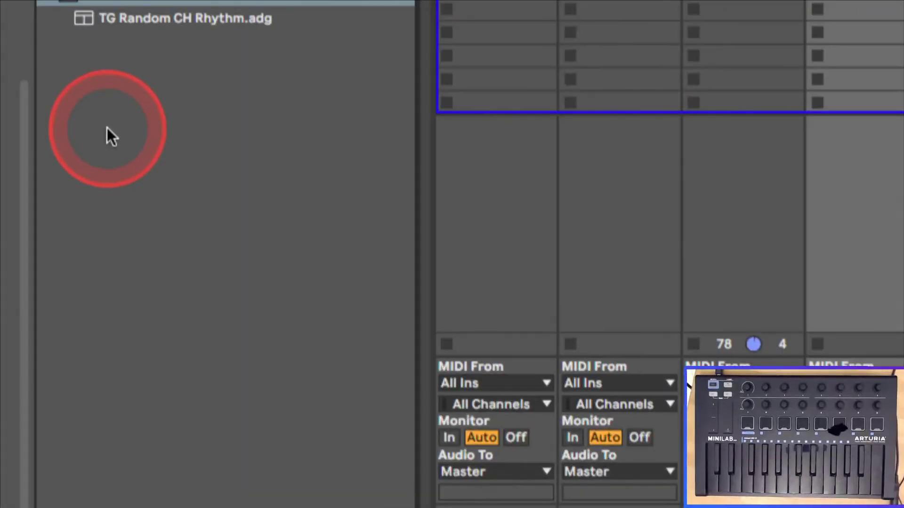
{"action": "right_click", "coordinate": [112, 134]}
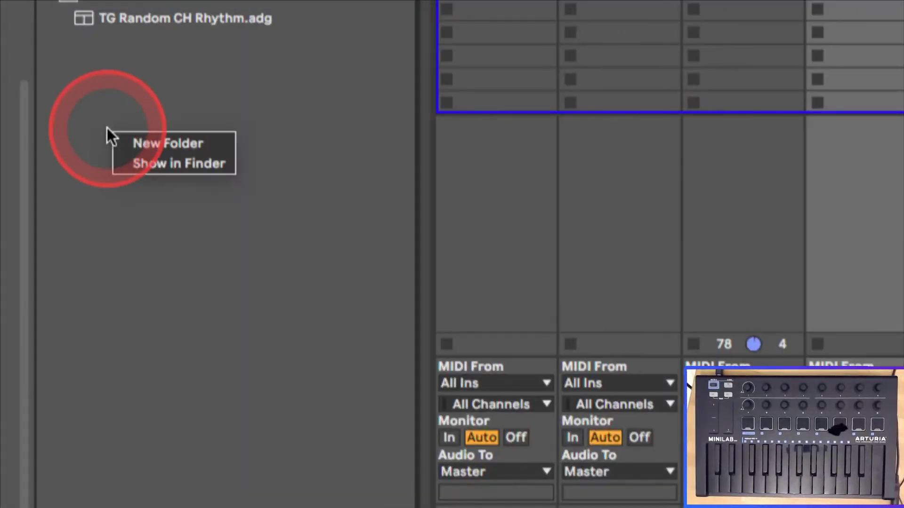
{"action": "left_click", "coordinate": [128, 141]}
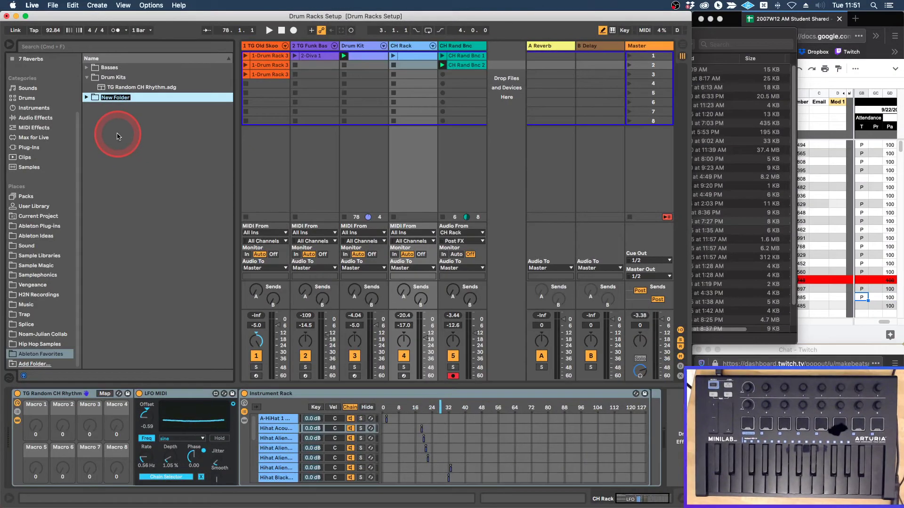
{"action": "type", "text": "Synth Leads"}
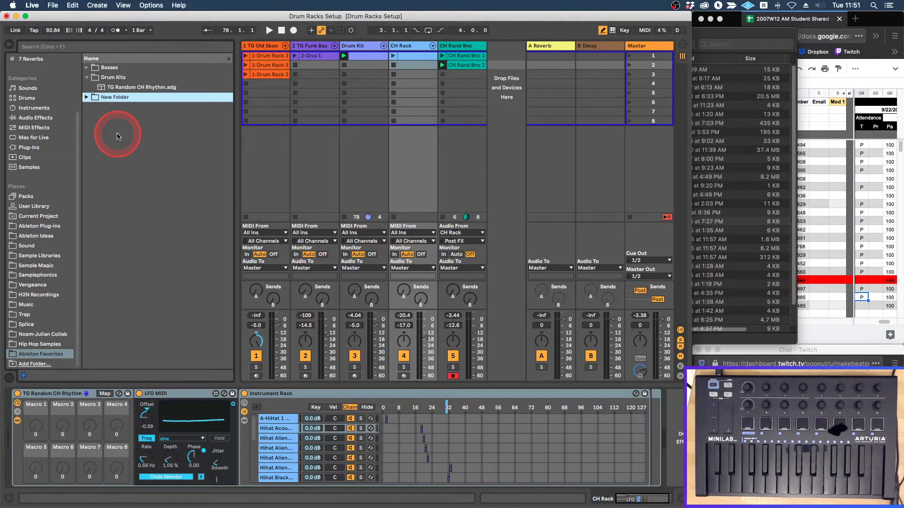
{"action": "key", "text": "Return"}
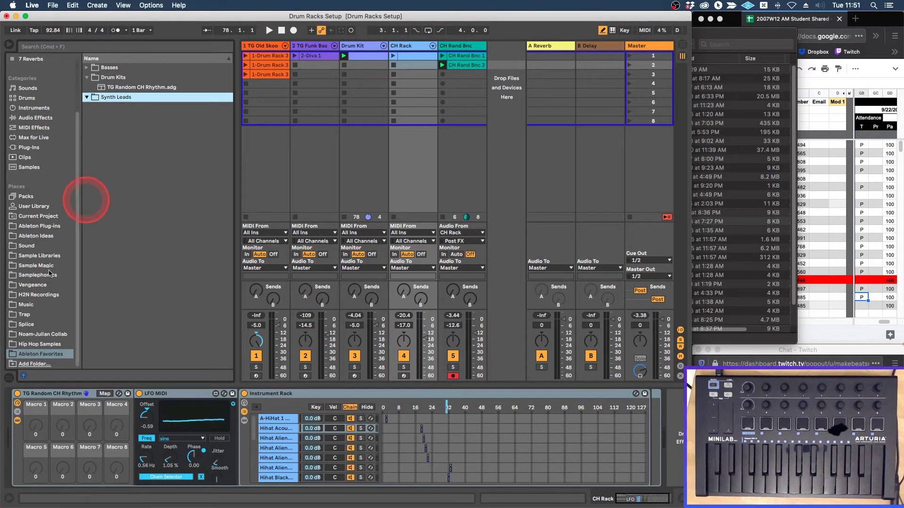
Show the Ableton Favorites place in Finder
{"action": "right_click", "coordinate": [28, 355]}
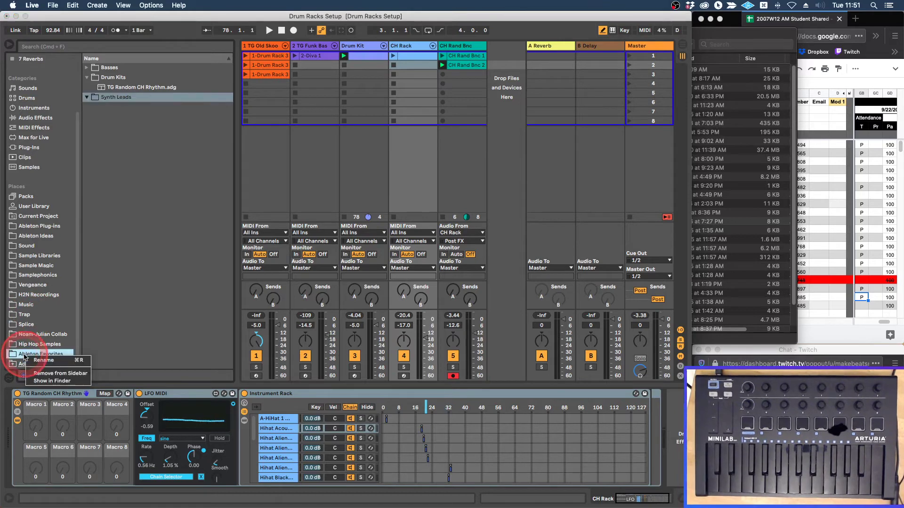
{"action": "left_click", "coordinate": [53, 381]}
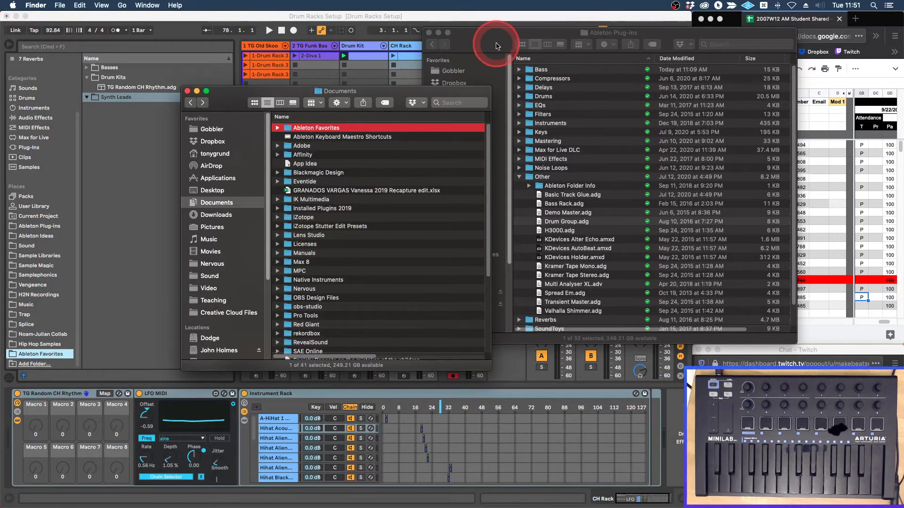
Open the Ableton Favorites folder in Finder, select its Synth Leads subfolder, and switch back to Ableton Live
{"action": "double_click", "coordinate": [309, 127]}
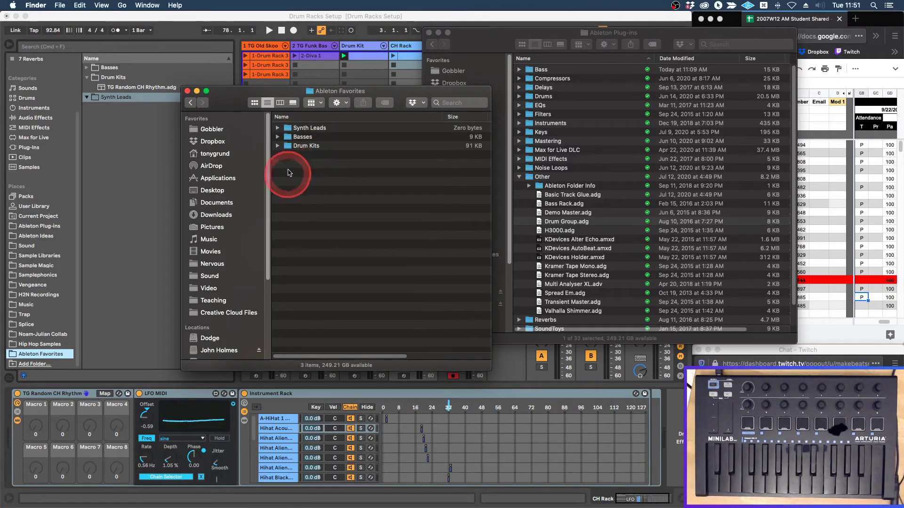
{"action": "left_click", "coordinate": [304, 127]}
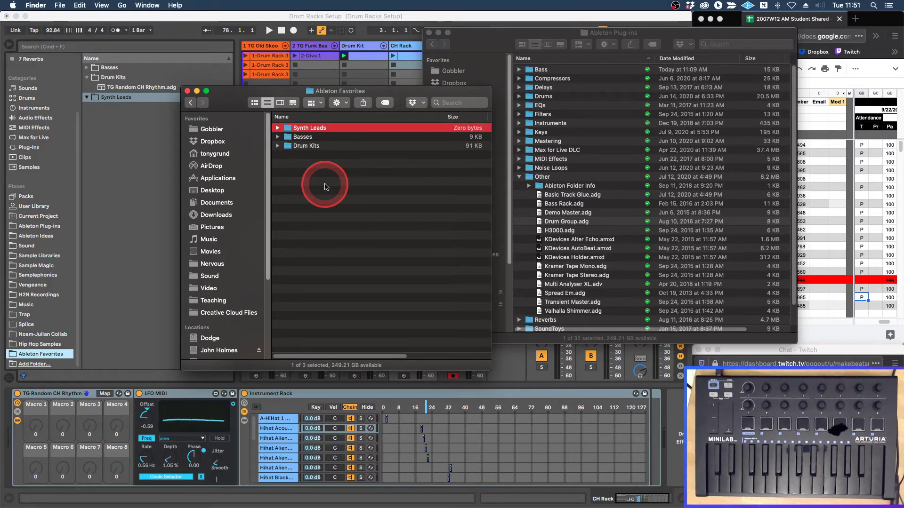
{"action": "left_click", "coordinate": [189, 25]}
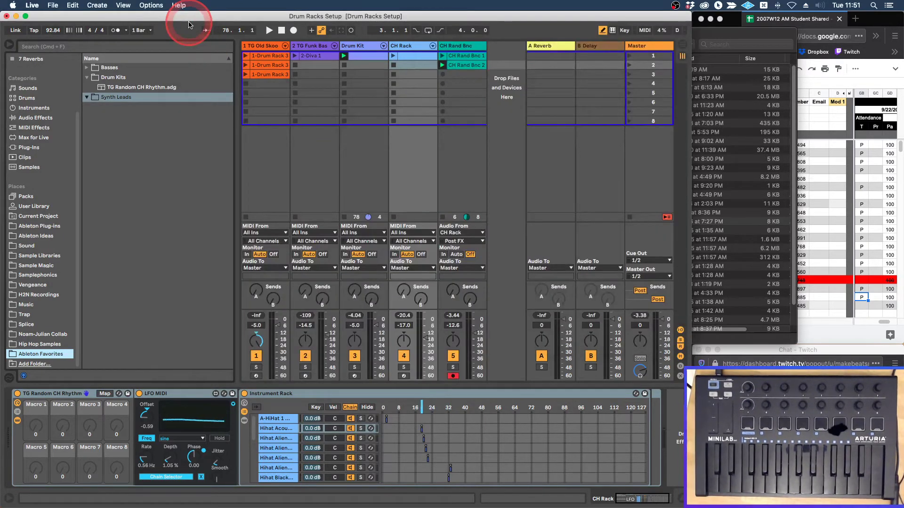
Examine the category folders in the Ableton Plug-ins place from Bass to Instruments, with the Drums folder collapsed
{"action": "scroll", "coordinate": [55, 137], "scroll_direction": "up", "scroll_amount": 3}
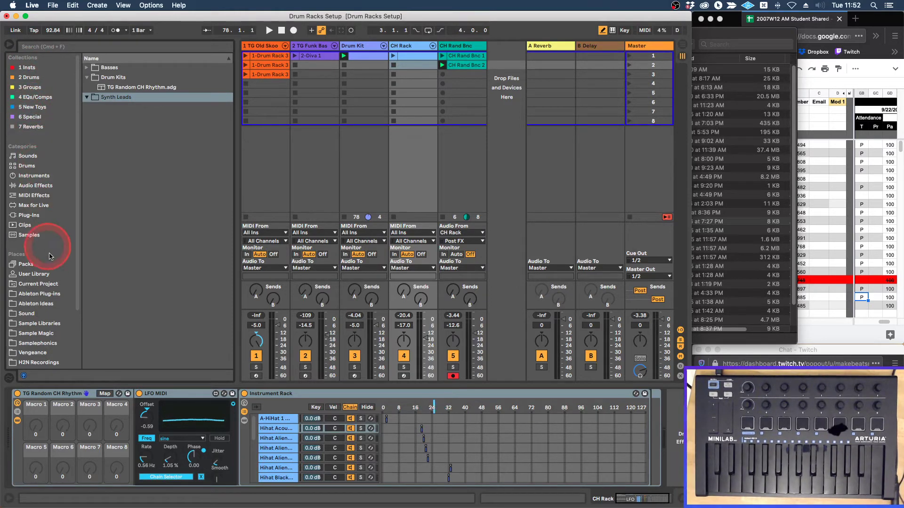
{"action": "left_click", "coordinate": [40, 294]}
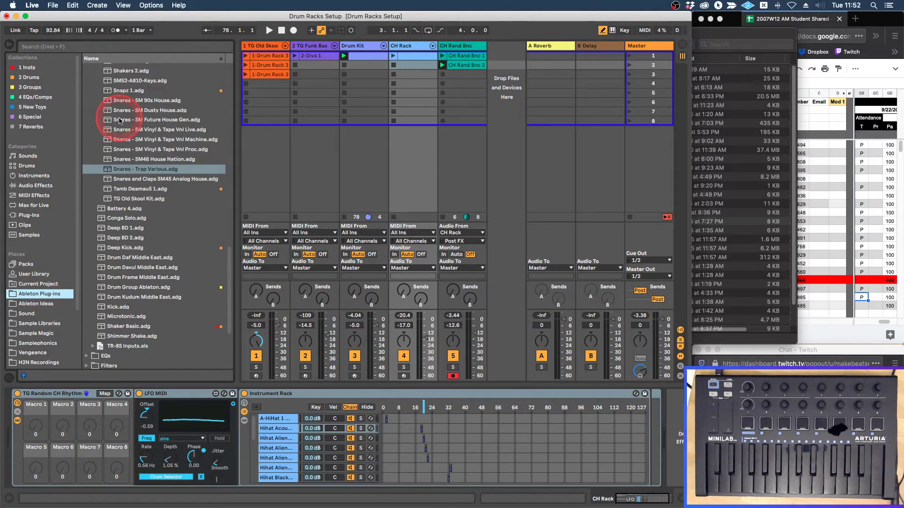
{"action": "scroll", "coordinate": [120, 120], "scroll_direction": "up", "scroll_amount": 15}
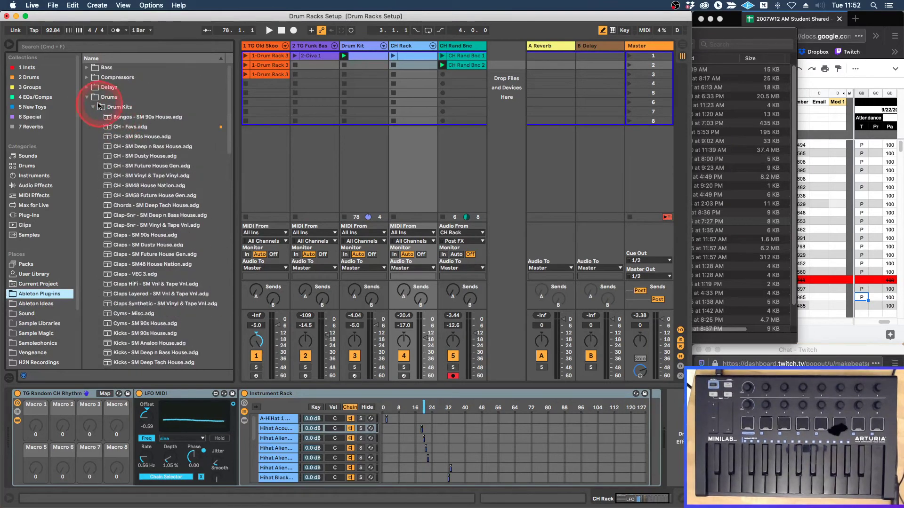
{"action": "left_click", "coordinate": [86, 97]}
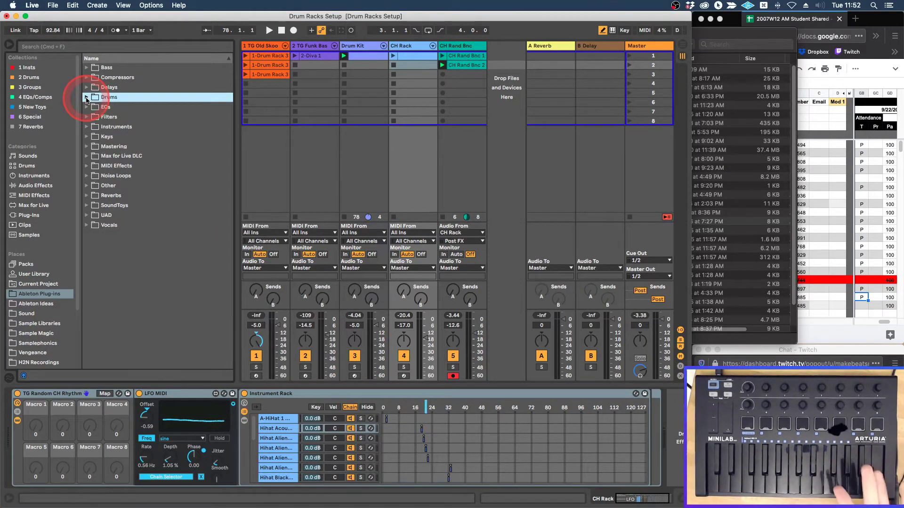
{"action": "left_click", "coordinate": [105, 67]}
{"action": "left_click", "coordinate": [107, 78]}
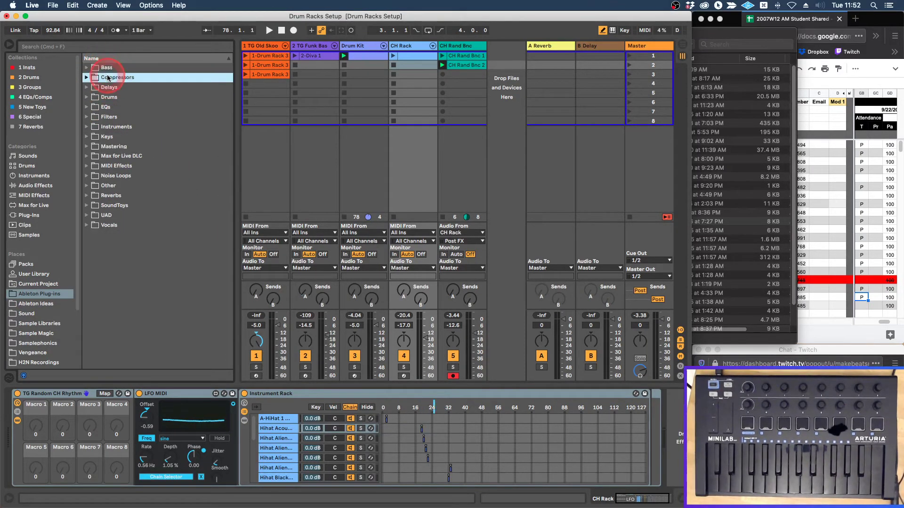
{"action": "left_click", "coordinate": [108, 87]}
{"action": "left_click", "coordinate": [108, 97]}
{"action": "left_click", "coordinate": [106, 107]}
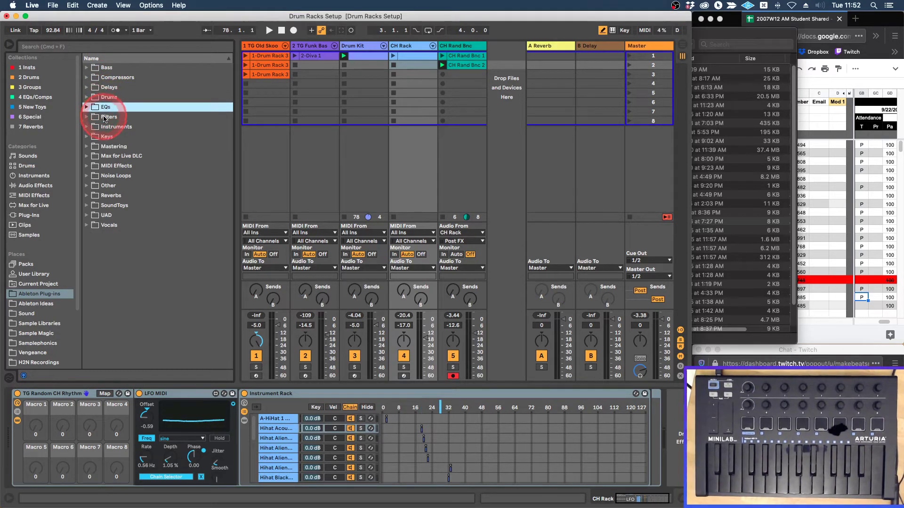
{"action": "left_click", "coordinate": [104, 118]}
{"action": "left_click", "coordinate": [108, 126]}
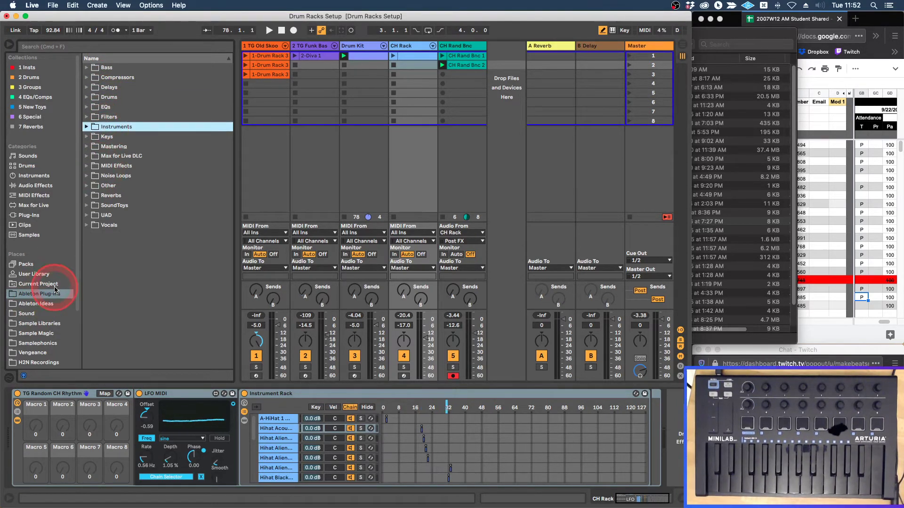
Expand the UAD folder in the Ableton Plug-ins place to list its saved racks
{"action": "left_click", "coordinate": [106, 215]}
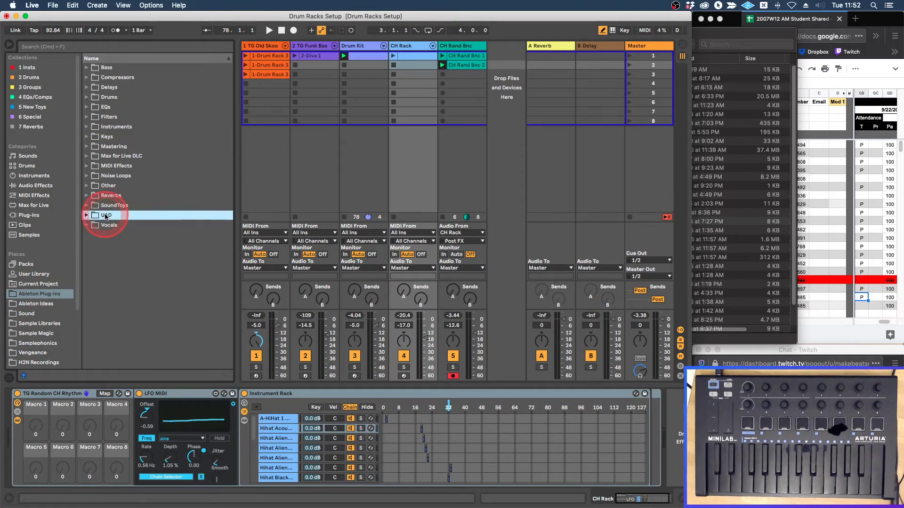
{"action": "left_click", "coordinate": [87, 215]}
{"action": "scroll", "coordinate": [134, 268], "scroll_direction": "down", "scroll_amount": 3}
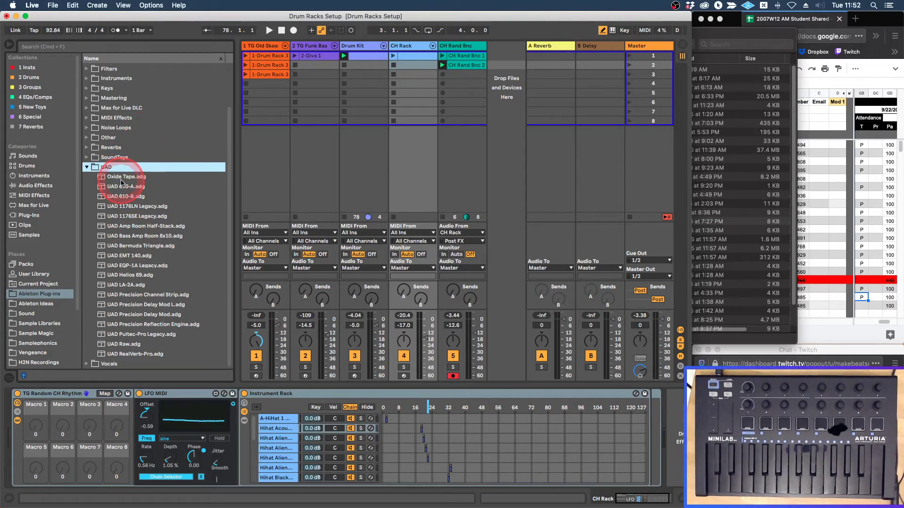
Load Oxide Tape.adg from the UAD folder onto the CH Rack track as a test and delete the rack again
{"action": "left_click_drag", "start_coordinate": [113, 177], "coordinate": [425, 77]}
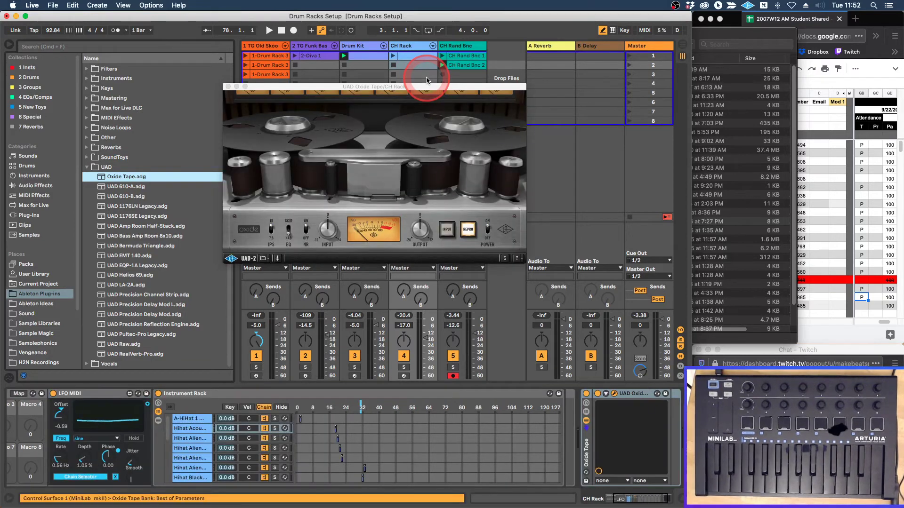
{"action": "left_click", "coordinate": [227, 87]}
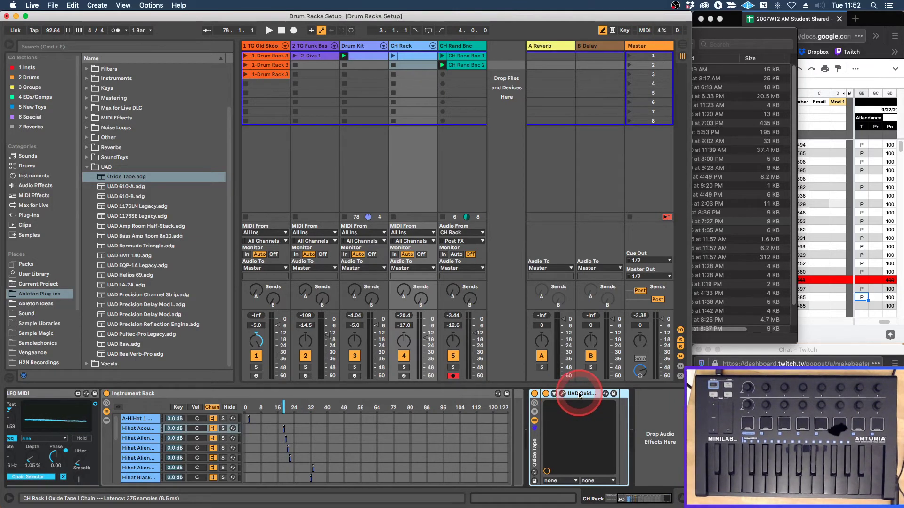
{"action": "left_click", "coordinate": [563, 397]}
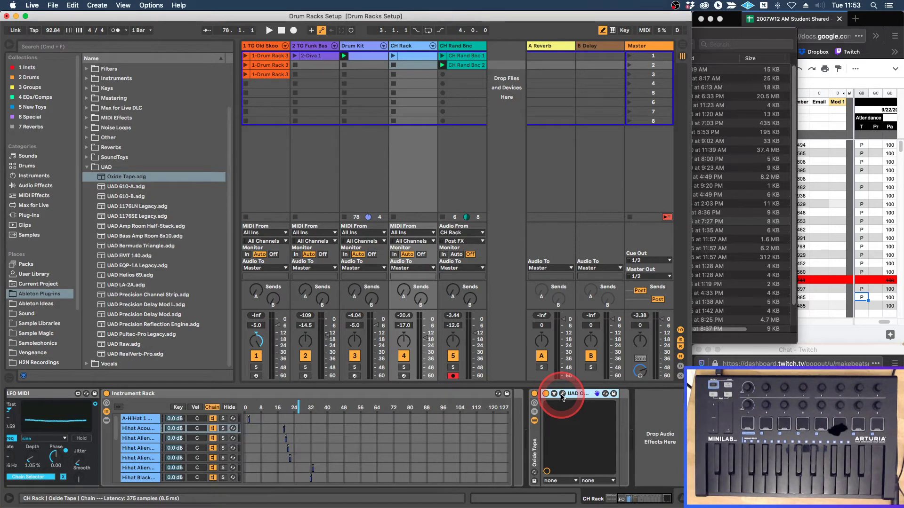
{"action": "left_click", "coordinate": [538, 432]}
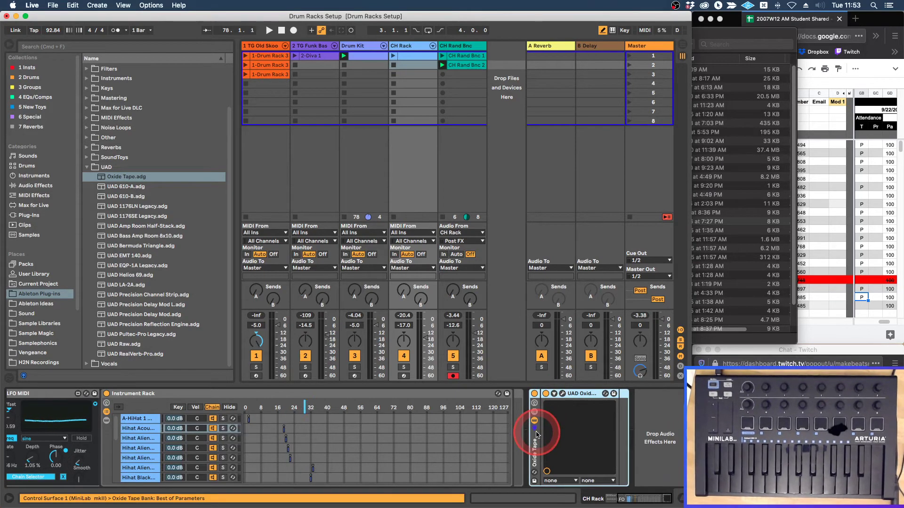
{"action": "key", "text": "Delete"}
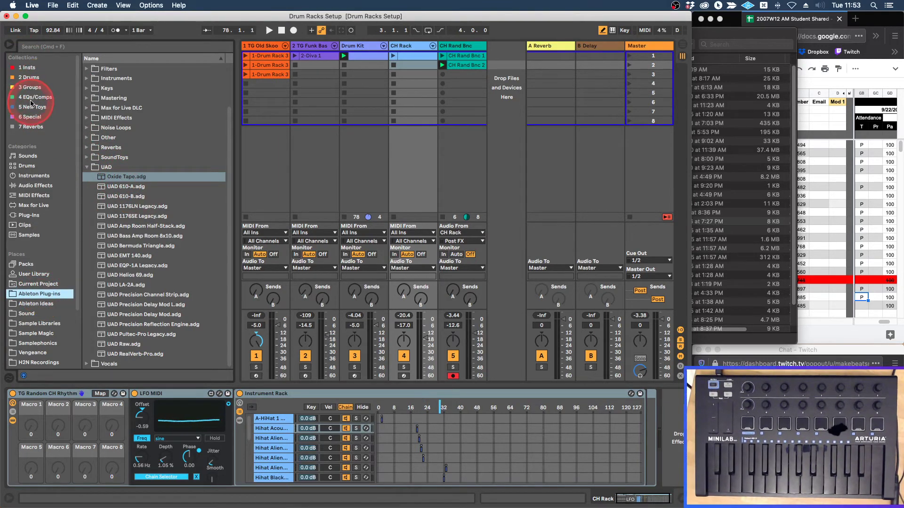
Assign Oxide Tape.adg in the UAD folder to the 4 EQs/Comps collection and check that collection's contents
{"action": "left_click", "coordinate": [121, 177]}
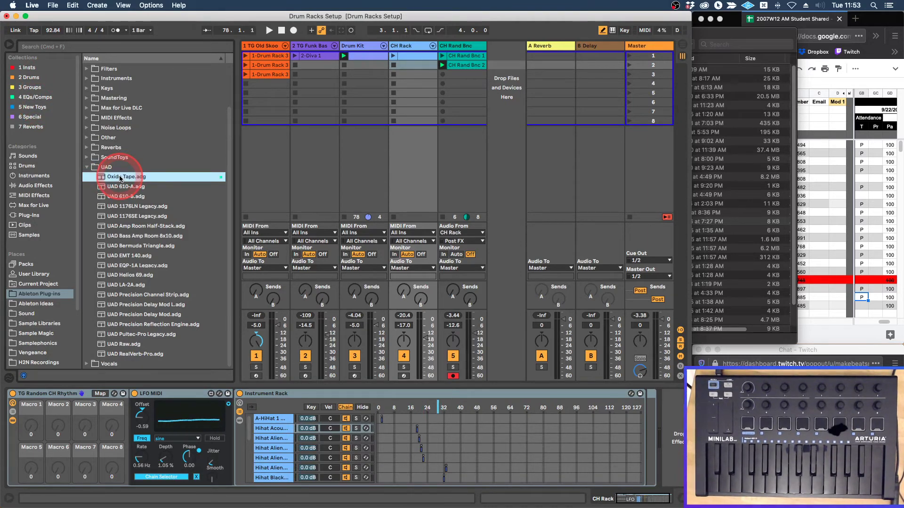
{"action": "left_click", "coordinate": [44, 97]}
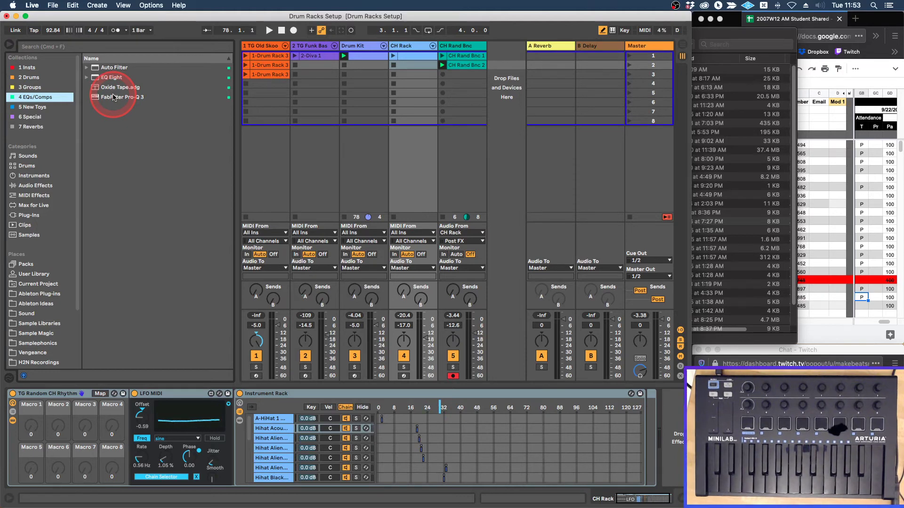
{"action": "left_click", "coordinate": [36, 294]}
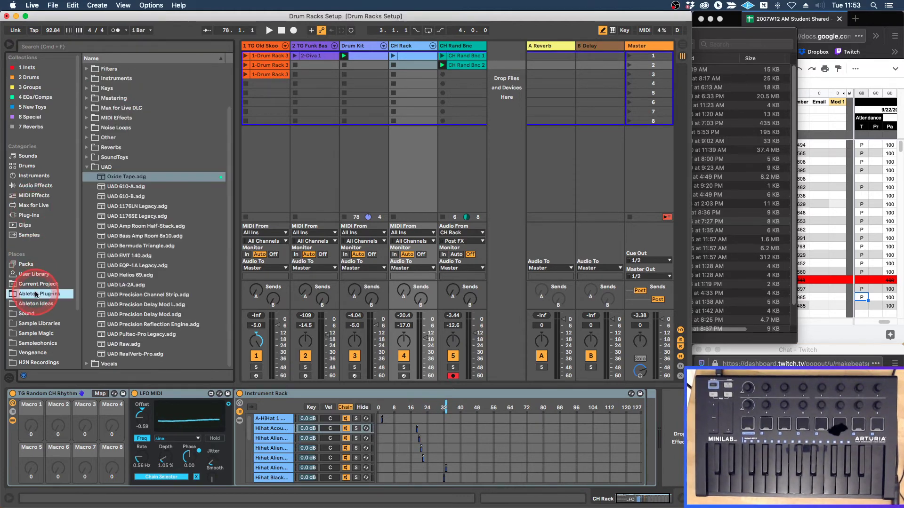
{"action": "left_click", "coordinate": [37, 98]}
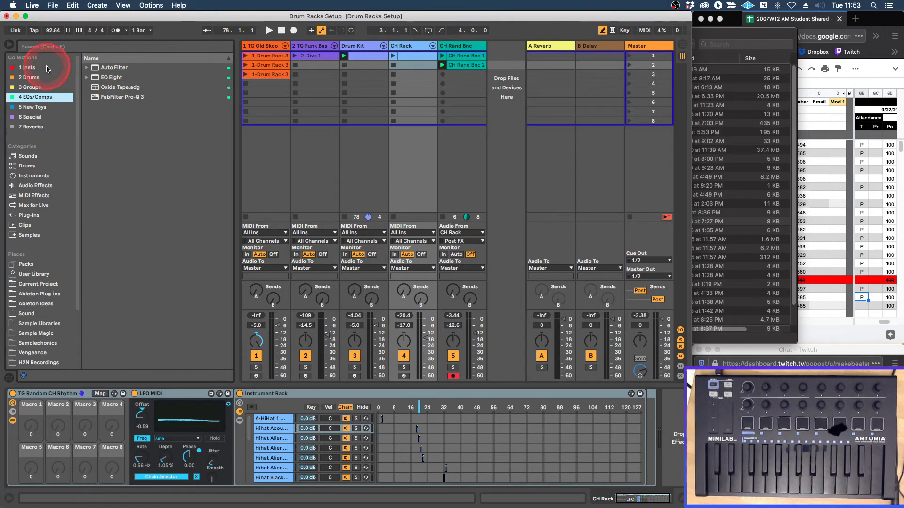
View the 2 Drums collection, then collapse UAD and expand the Drum Kits subfolder of Drums in Ableton Plug-ins
{"action": "left_click", "coordinate": [29, 77]}
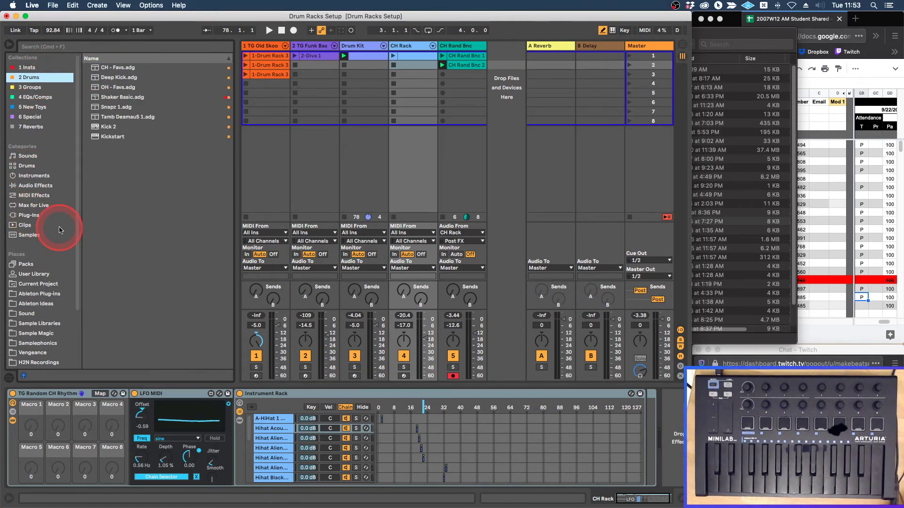
{"action": "left_click", "coordinate": [38, 294]}
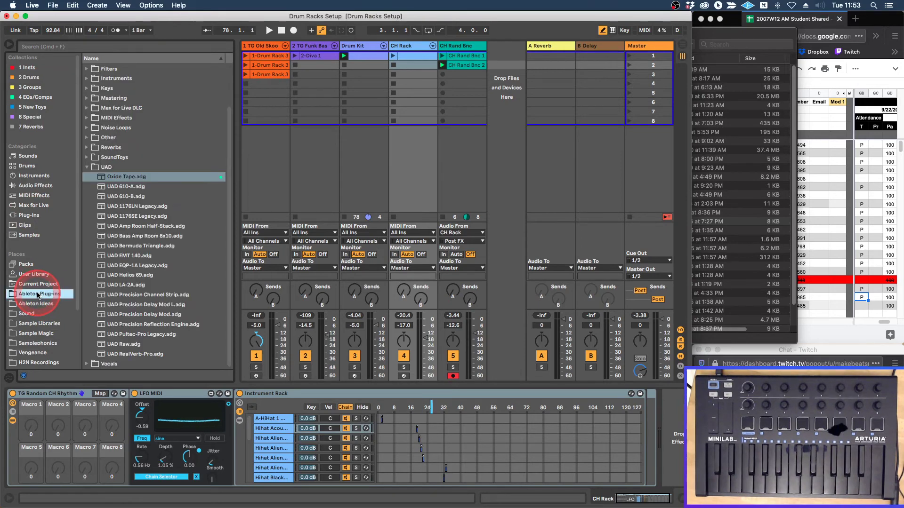
{"action": "left_click", "coordinate": [86, 167]}
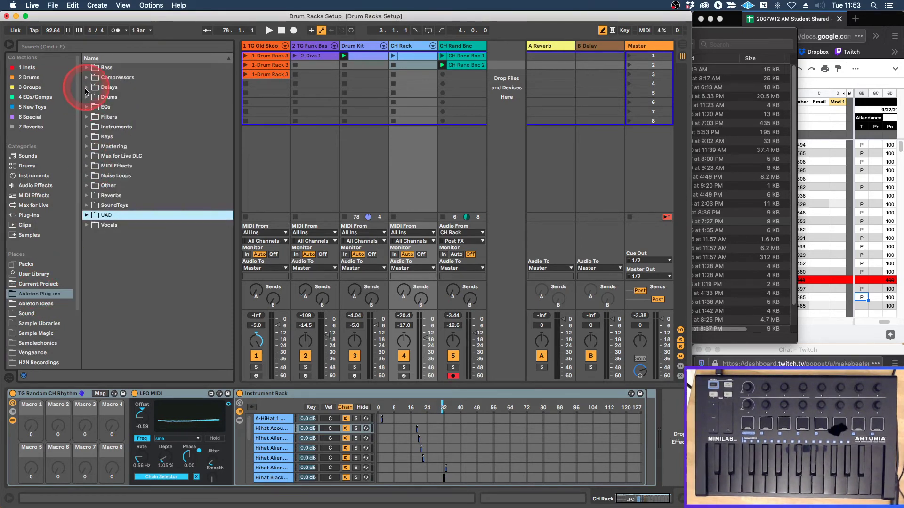
{"action": "left_click", "coordinate": [87, 96]}
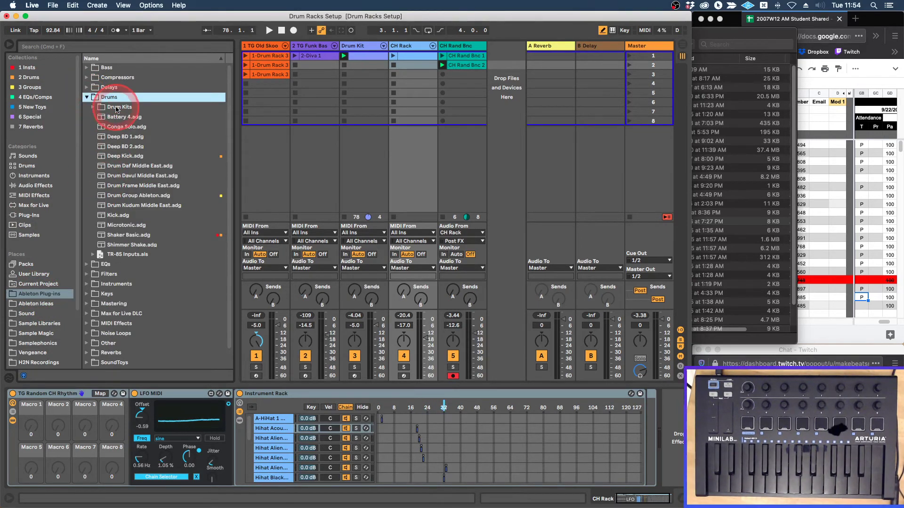
{"action": "left_click", "coordinate": [117, 108]}
{"action": "left_click", "coordinate": [93, 107]}
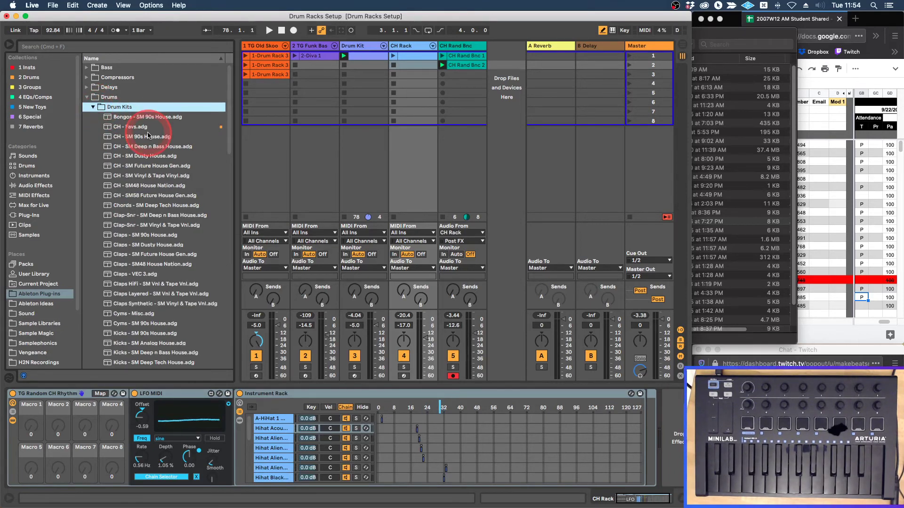
{"action": "scroll", "coordinate": [165, 138], "scroll_direction": "down", "scroll_amount": 10}
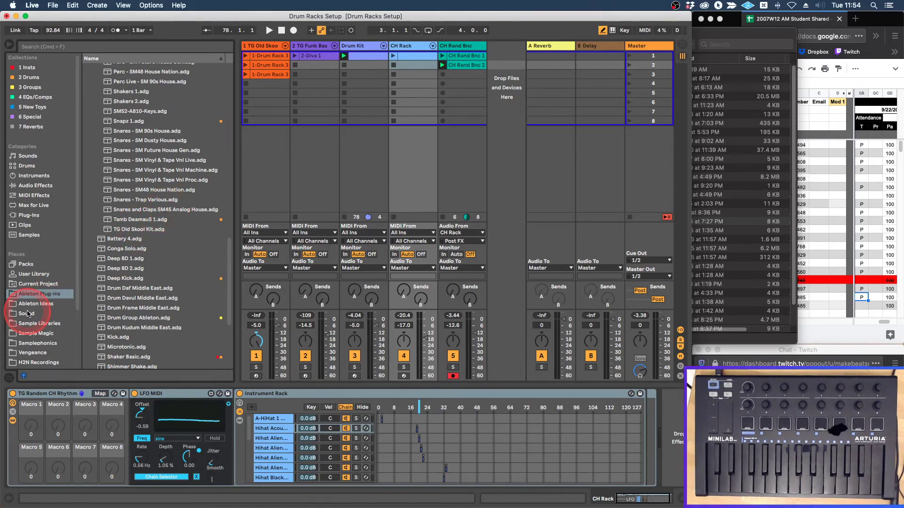
Transfer TG Random CH Rhythm.adg from the Ableton Favorites place into the Drum Kits folder of Ableton Plug-ins
{"action": "scroll", "coordinate": [21, 310], "scroll_direction": "down", "scroll_amount": 3}
{"action": "left_click", "coordinate": [37, 354]}
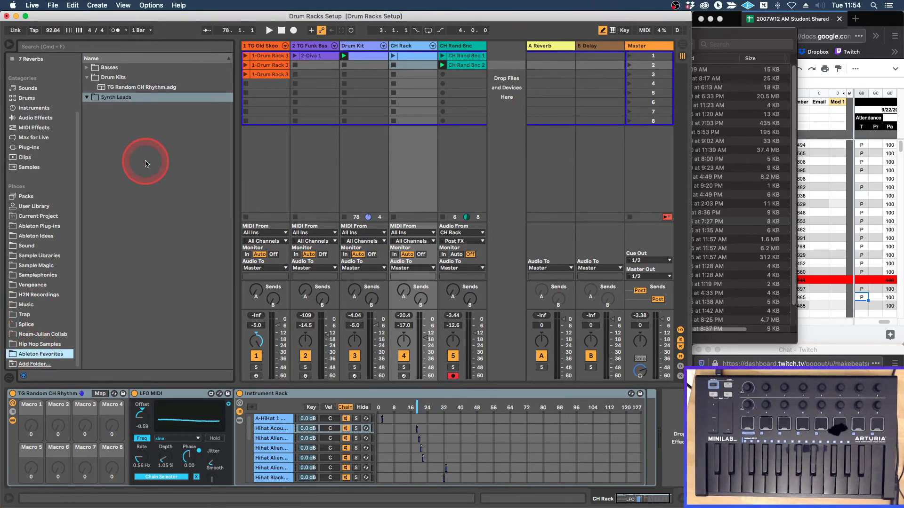
{"action": "mouse_move", "coordinate": [130, 88]}
{"action": "left_mouse_down"}
{"action": "mouse_move", "coordinate": [53, 198]}
{"action": "mouse_move", "coordinate": [40, 238]}
{"action": "mouse_move", "coordinate": [36, 229]}
{"action": "mouse_move", "coordinate": [146, 138]}
{"action": "mouse_move", "coordinate": [137, 138]}
{"action": "mouse_move", "coordinate": [137, 258]}
{"action": "mouse_move", "coordinate": [117, 239]}
{"action": "mouse_move", "coordinate": [140, 239]}
{"action": "left_mouse_up"}
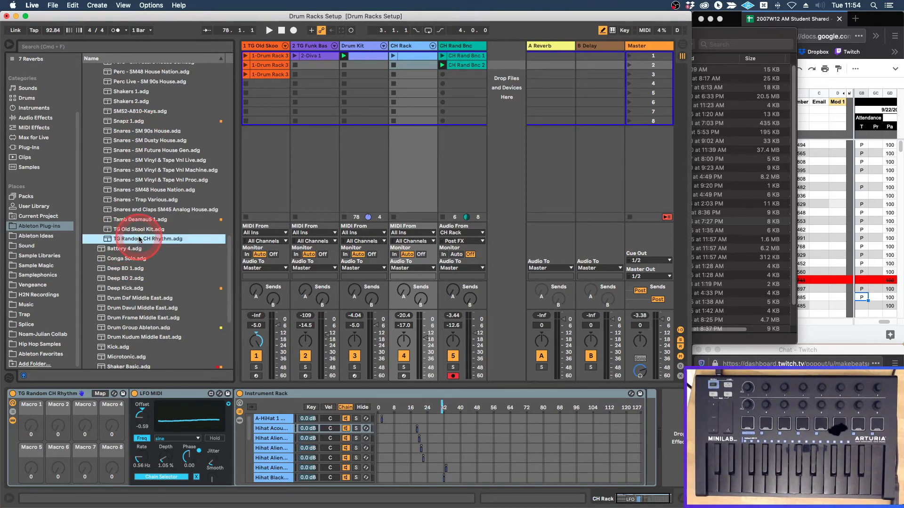
Assign TG Random CH Rhythm.adg to the 2 Drums collection and select it there
{"action": "scroll", "coordinate": [50, 180], "scroll_direction": "up", "scroll_amount": 3}
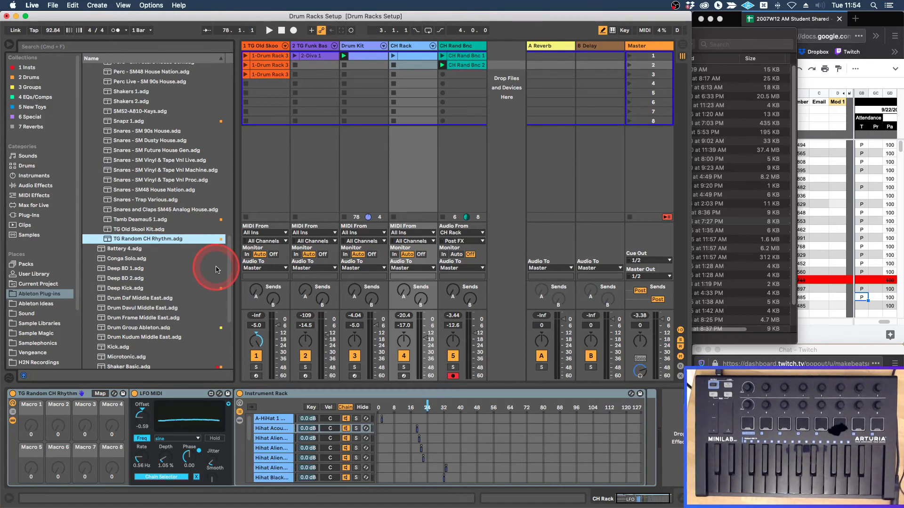
{"action": "left_click", "coordinate": [31, 77]}
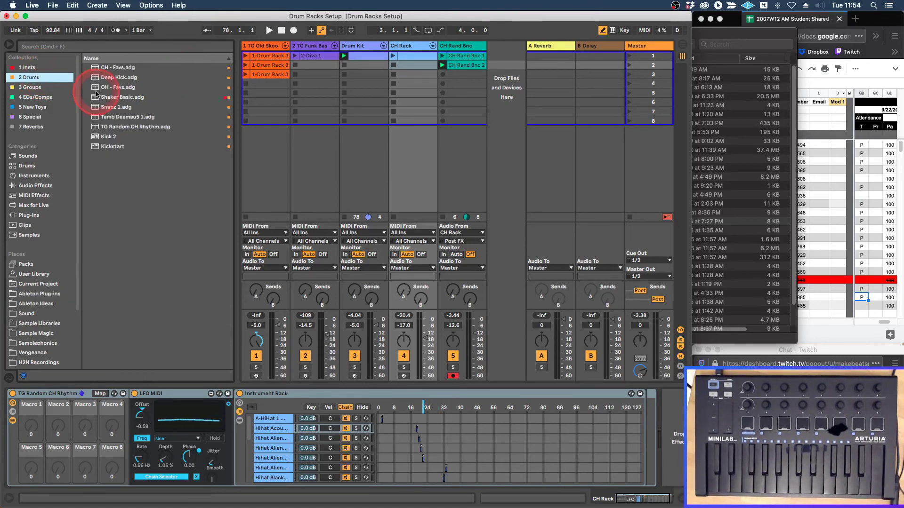
{"action": "left_click", "coordinate": [118, 127]}
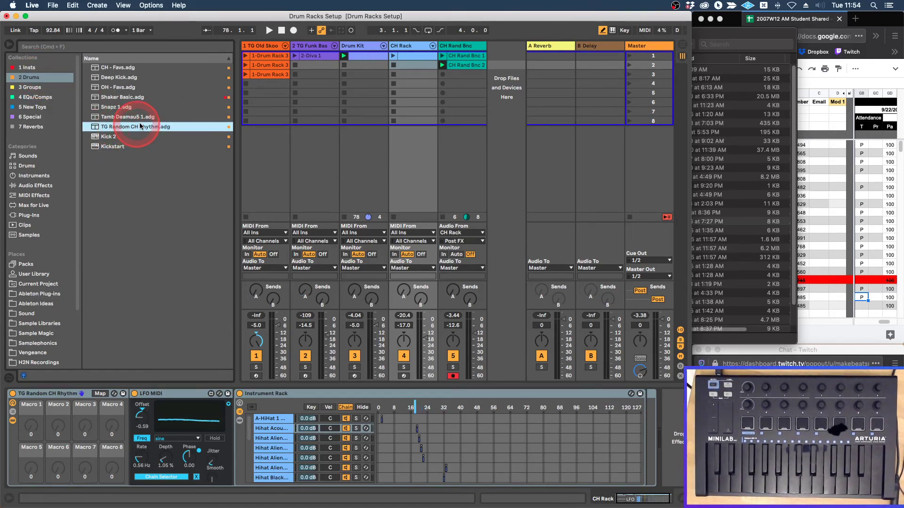
Examine the other racks in the 2 Drums collection, from Tamb Deamau5 1.adg up to OH - Favs.adg
{"action": "left_click", "coordinate": [118, 117]}
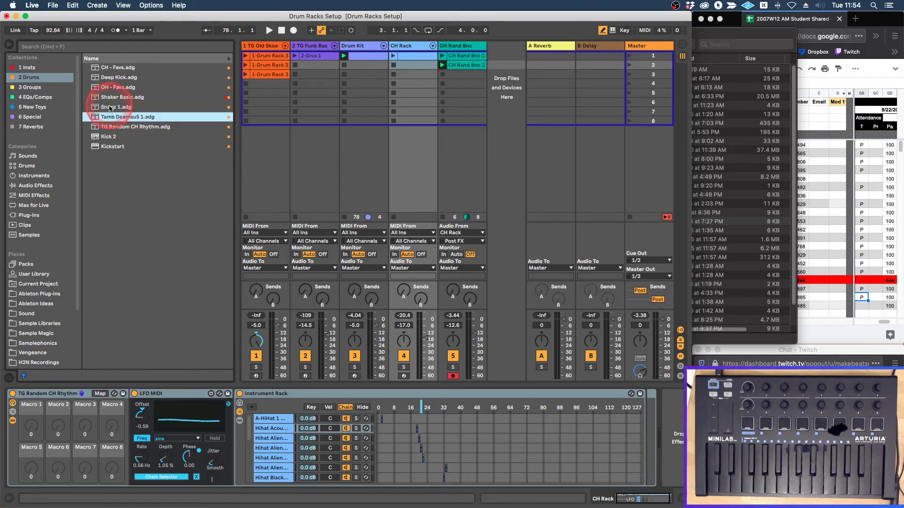
{"action": "left_click", "coordinate": [110, 107]}
{"action": "left_click", "coordinate": [118, 97]}
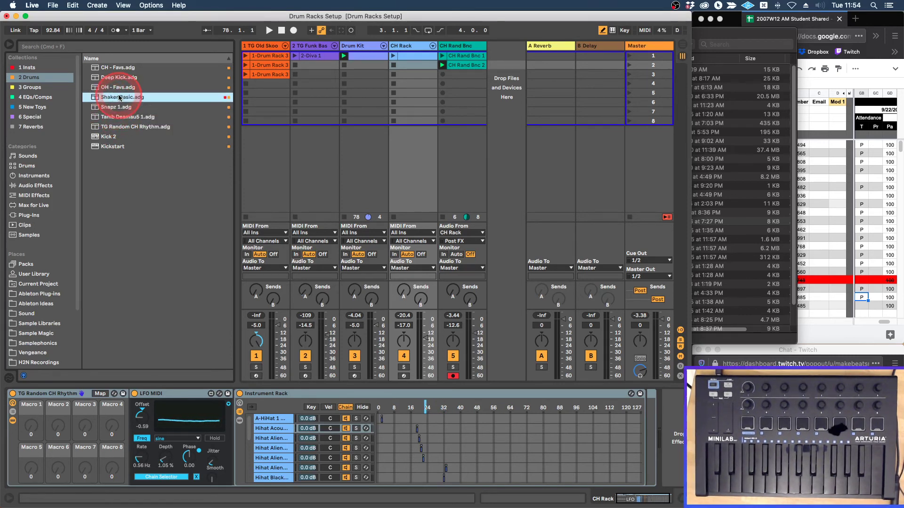
{"action": "left_click", "coordinate": [120, 89]}
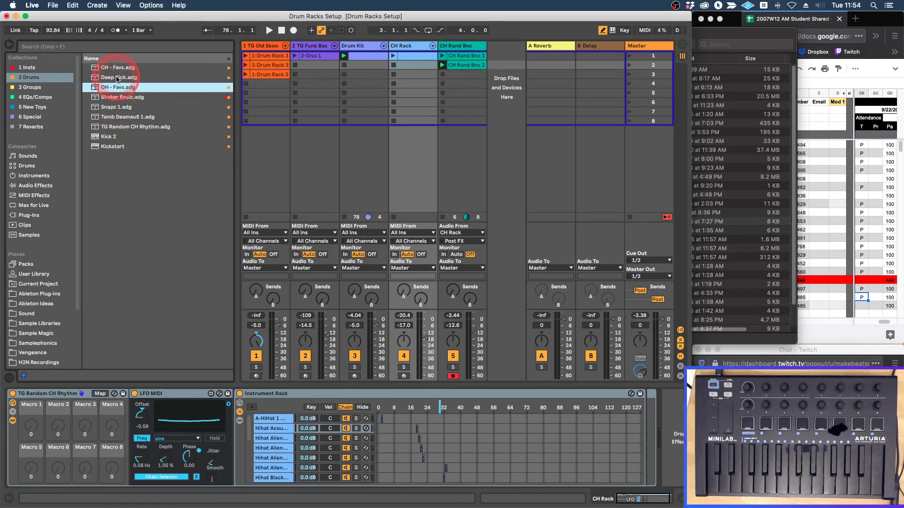
Examine Deep Kick.adg and CH - Favs.adg in the 2 Drums collection, and view the 1 Insts and 4 EQs/Comps collections
{"action": "left_click", "coordinate": [116, 78]}
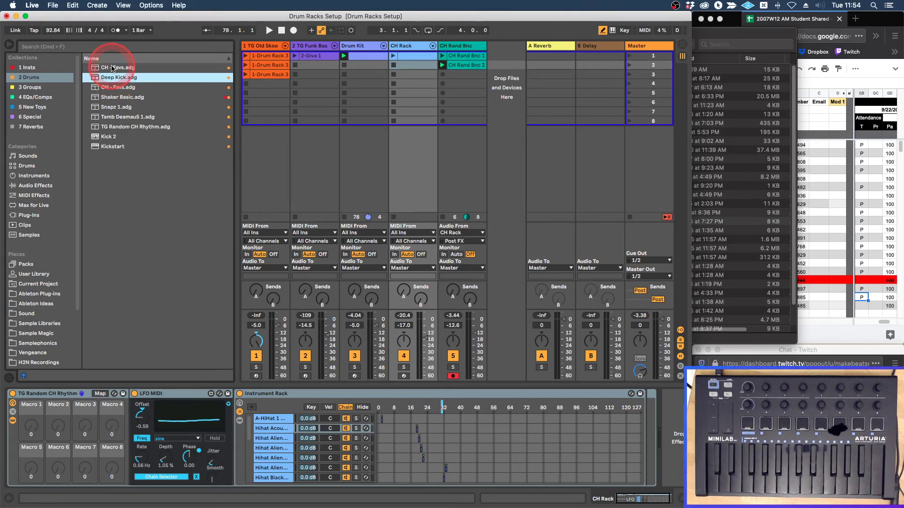
{"action": "left_click", "coordinate": [113, 68]}
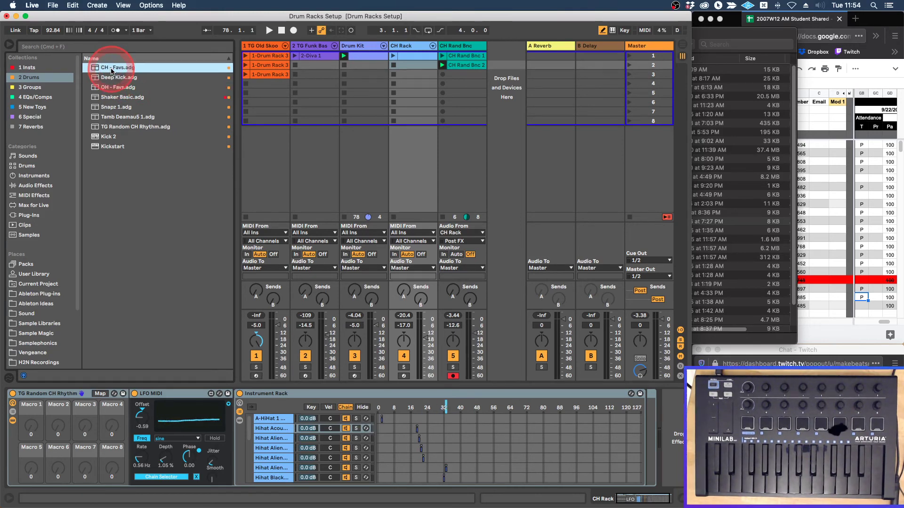
{"action": "left_click", "coordinate": [111, 69]}
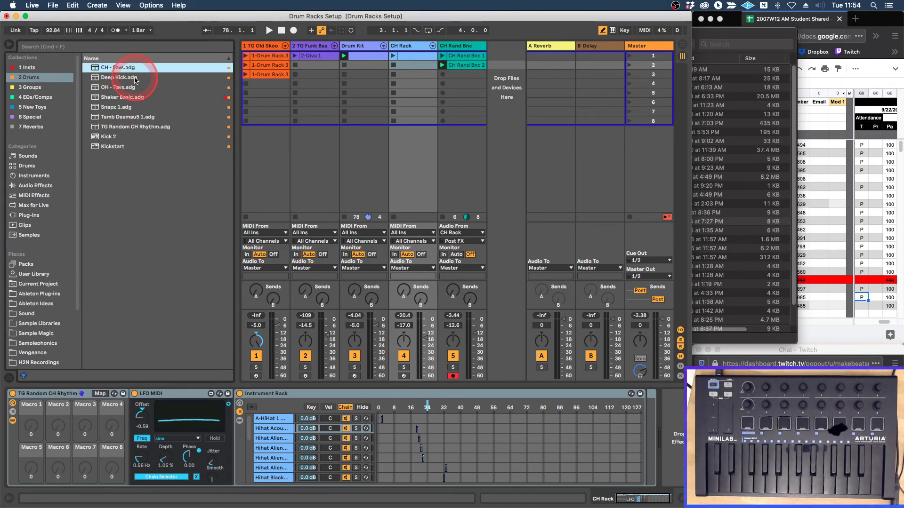
{"action": "left_click", "coordinate": [28, 67]}
{"action": "left_click", "coordinate": [34, 97]}
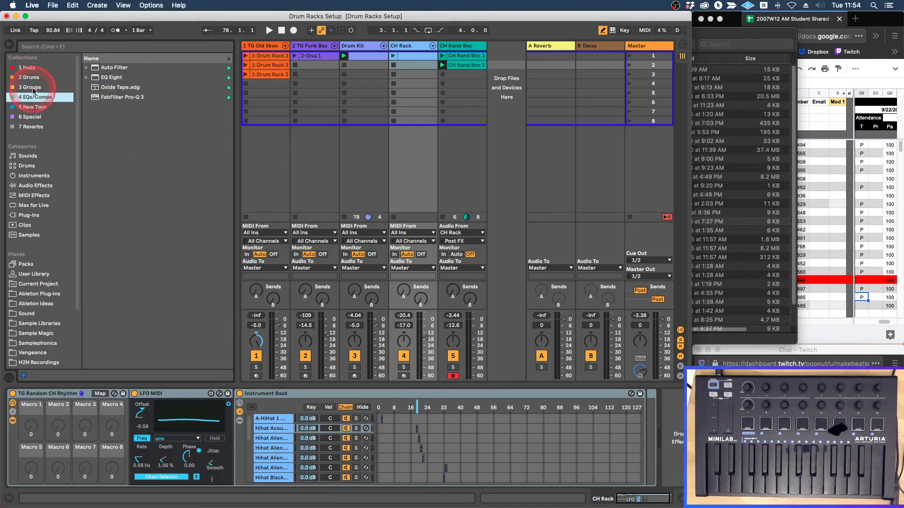
Return to the Ableton Plug-ins place and collapse its Drum Kits subfolder and the Drums folder
{"action": "left_click", "coordinate": [40, 293]}
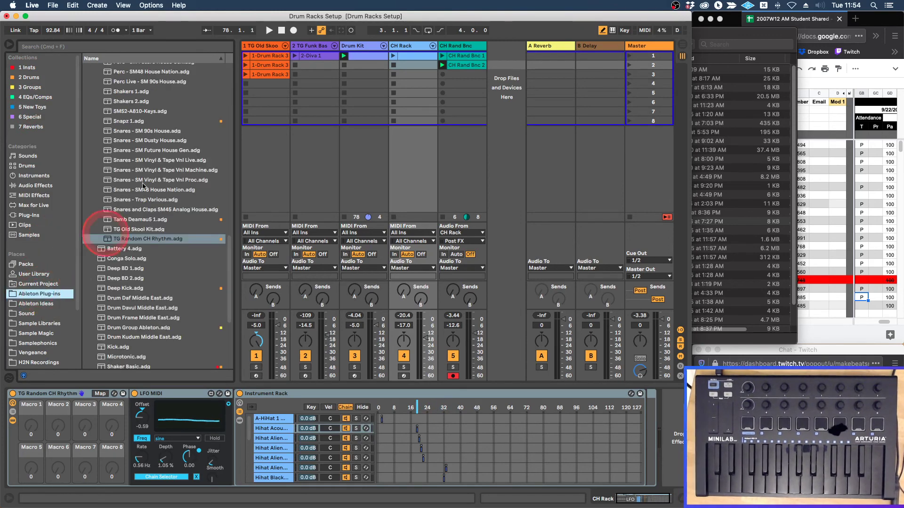
{"action": "scroll", "coordinate": [156, 147], "scroll_direction": "up", "scroll_amount": 20}
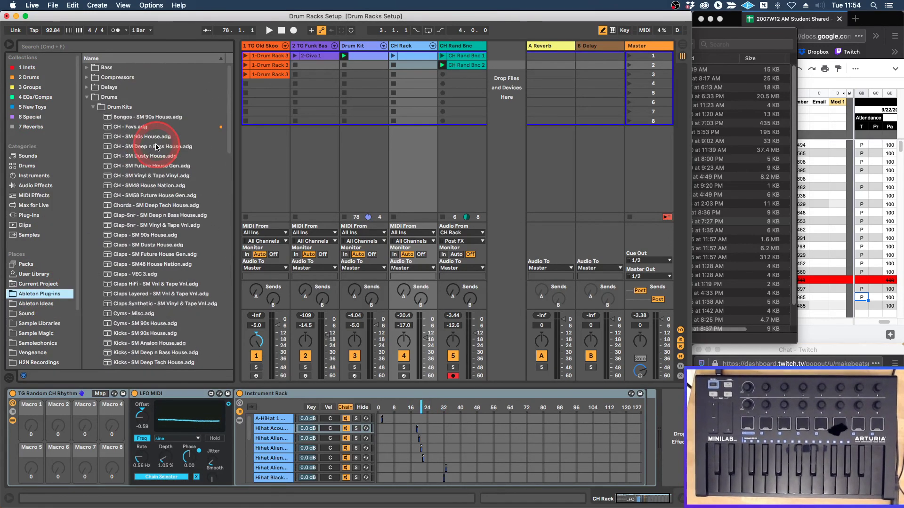
{"action": "left_click", "coordinate": [94, 107]}
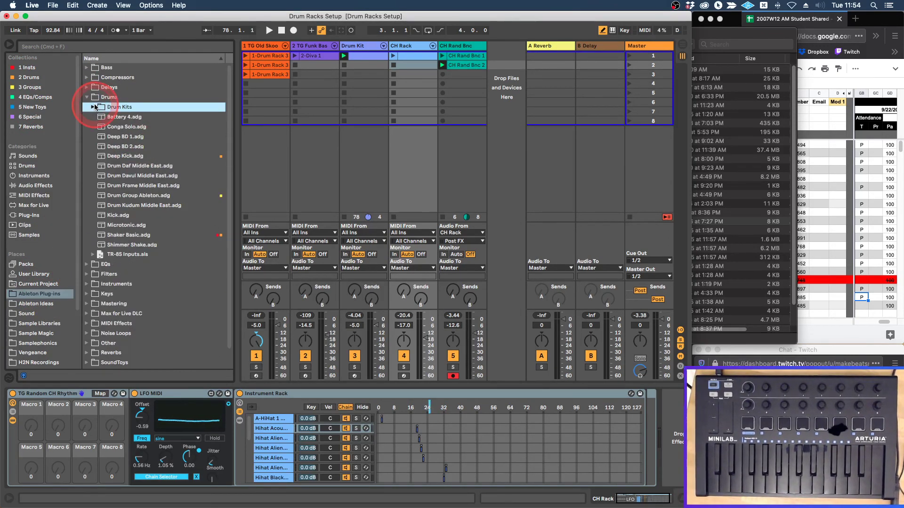
{"action": "left_click", "coordinate": [87, 97]}
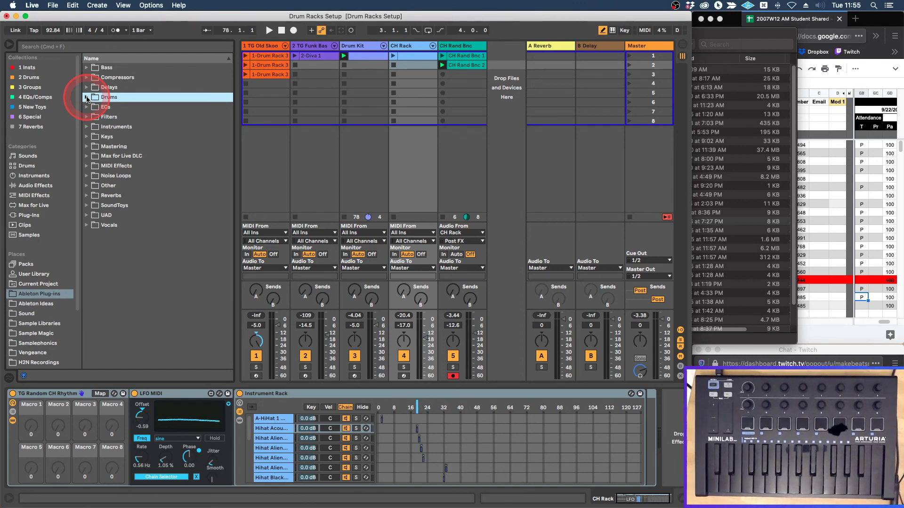
{"action": "key", "text": "super+Tab"}
{"action": "key", "text": "super+Tab"}
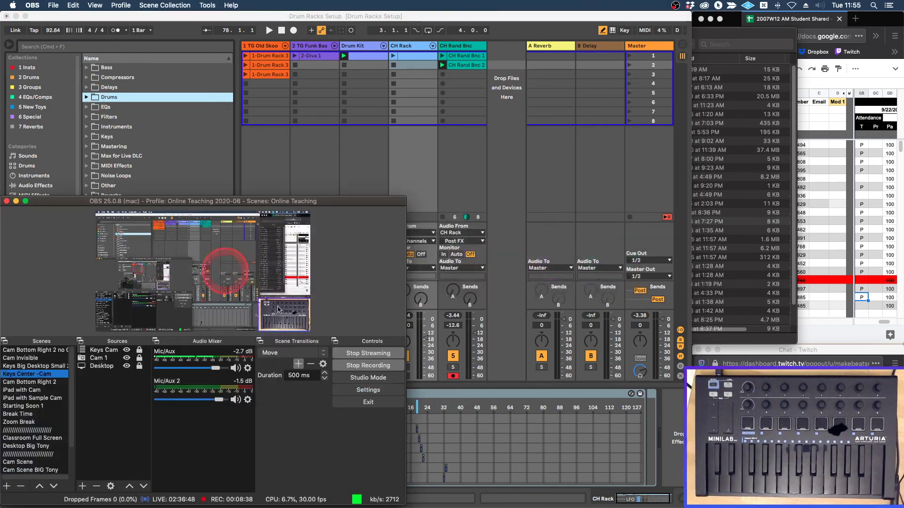